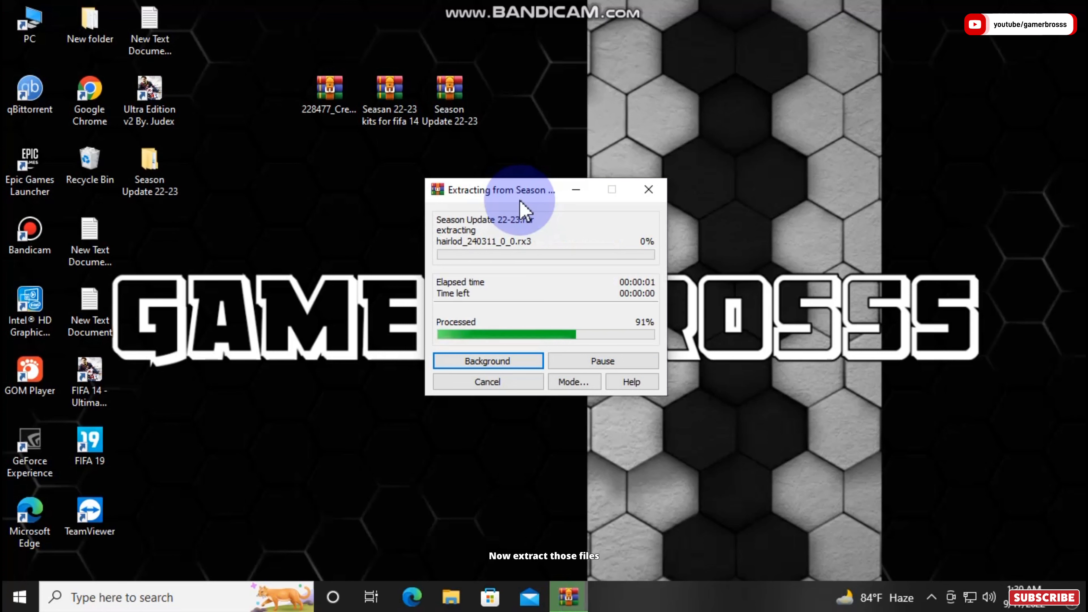
Step: Extract the Seasan 22-23 kits for fifa 14 and 228477_Creation_Master_14 archives into their own folders on the desktop
{"action": "right_click", "coordinate": [418, 108]}
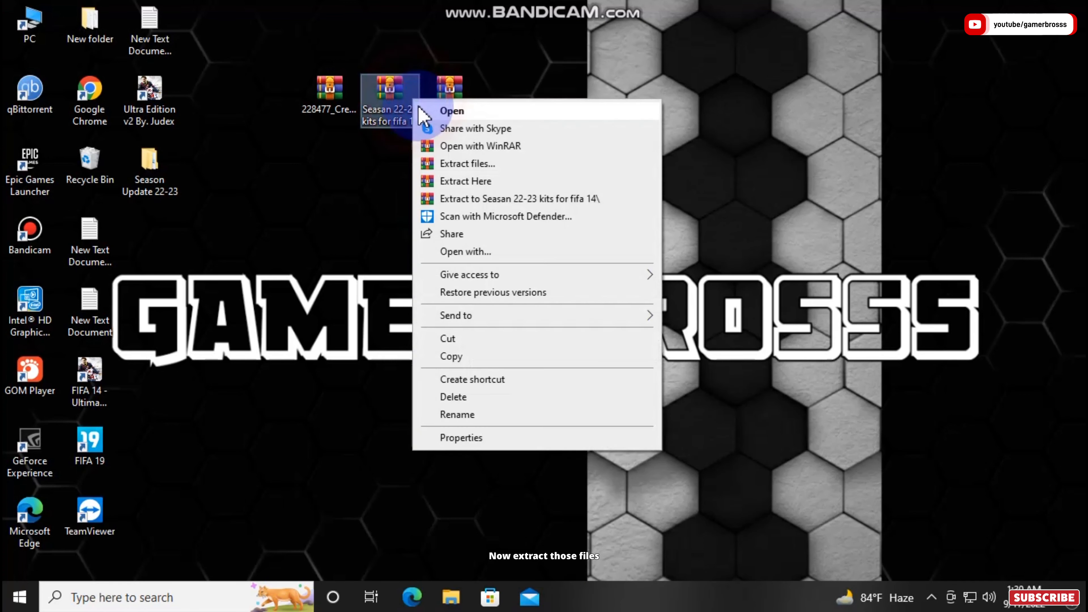
{"action": "left_click", "coordinate": [464, 205]}
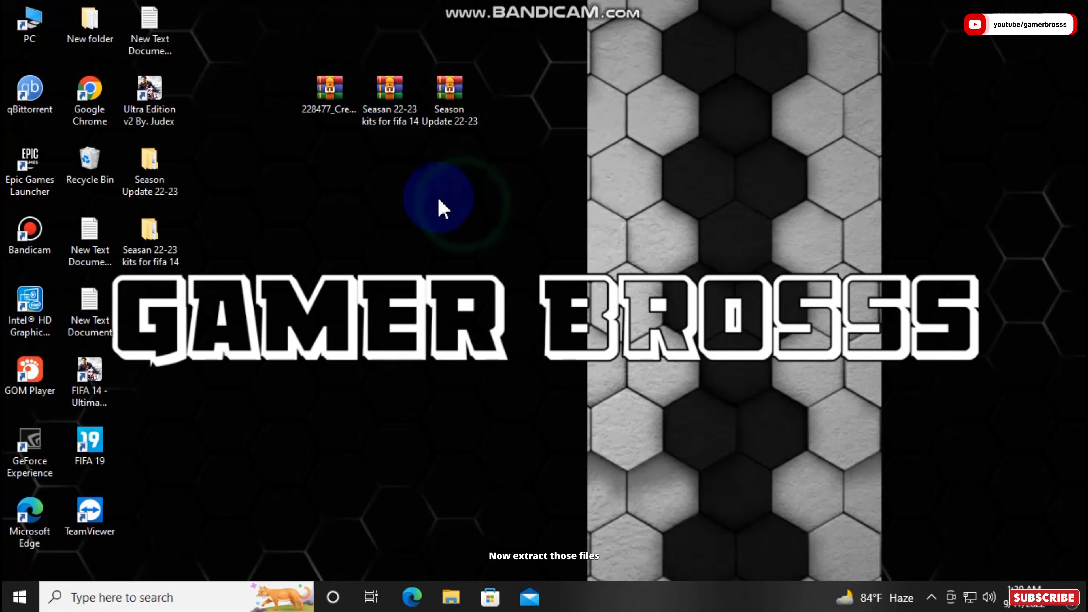
{"action": "right_click", "coordinate": [332, 91]}
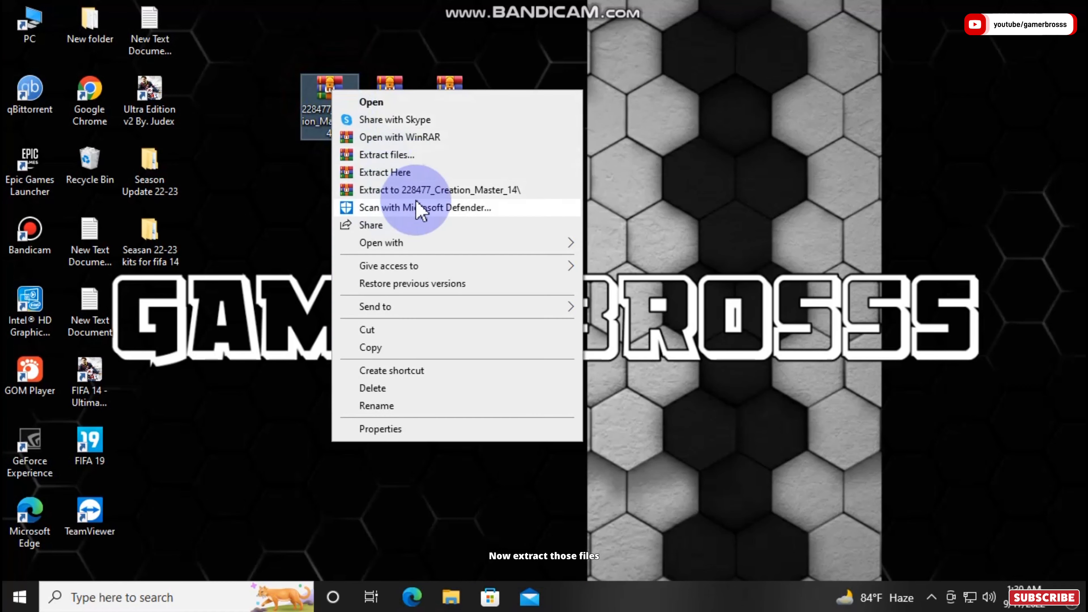
{"action": "left_click", "coordinate": [432, 191]}
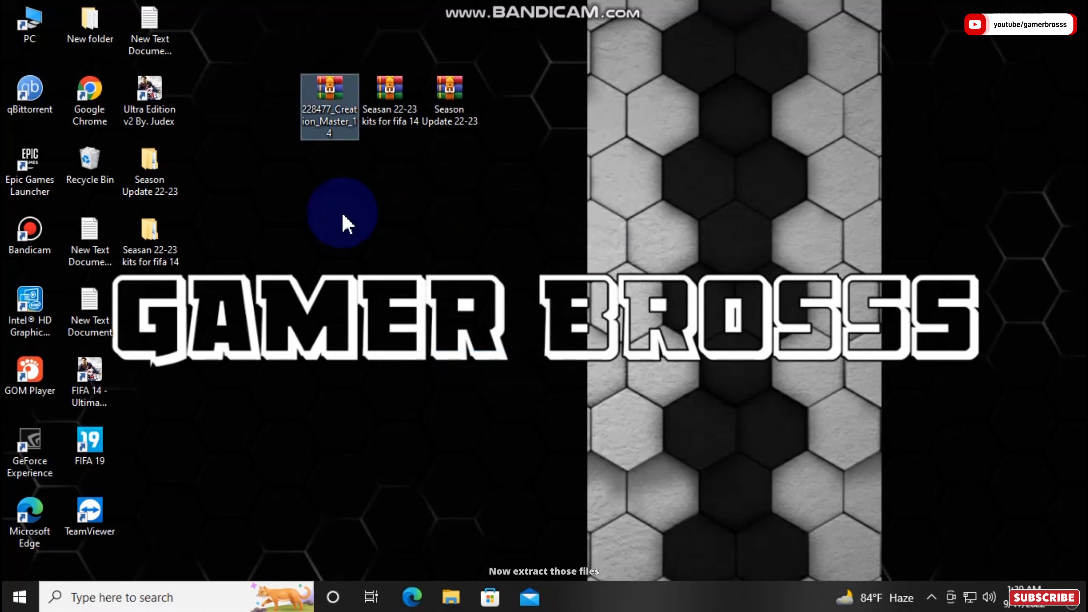
{"action": "left_click", "coordinate": [346, 223]}
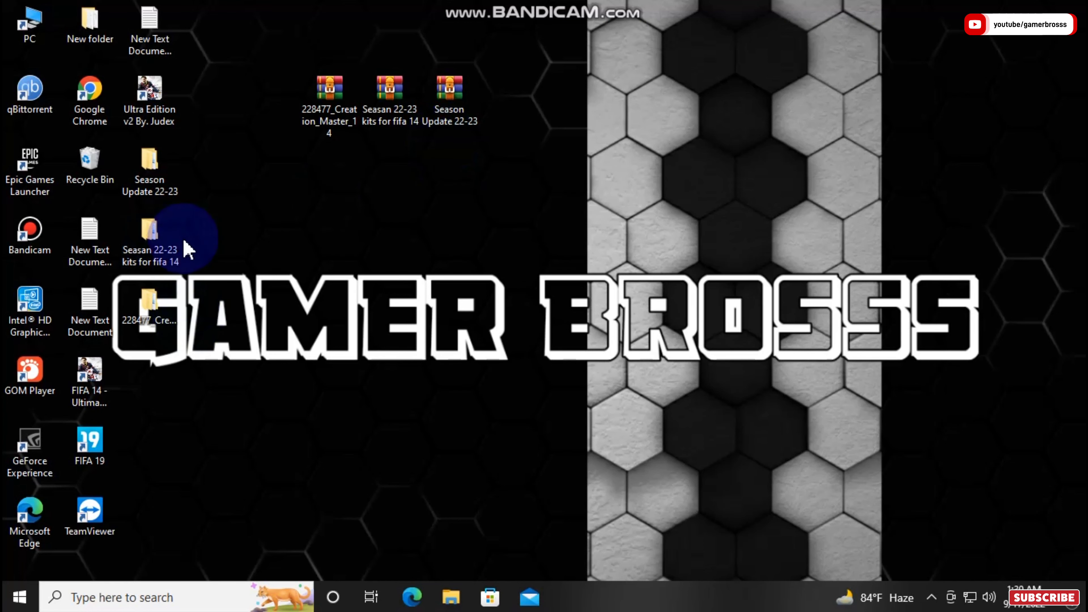
{"action": "left_click", "coordinate": [176, 324]}
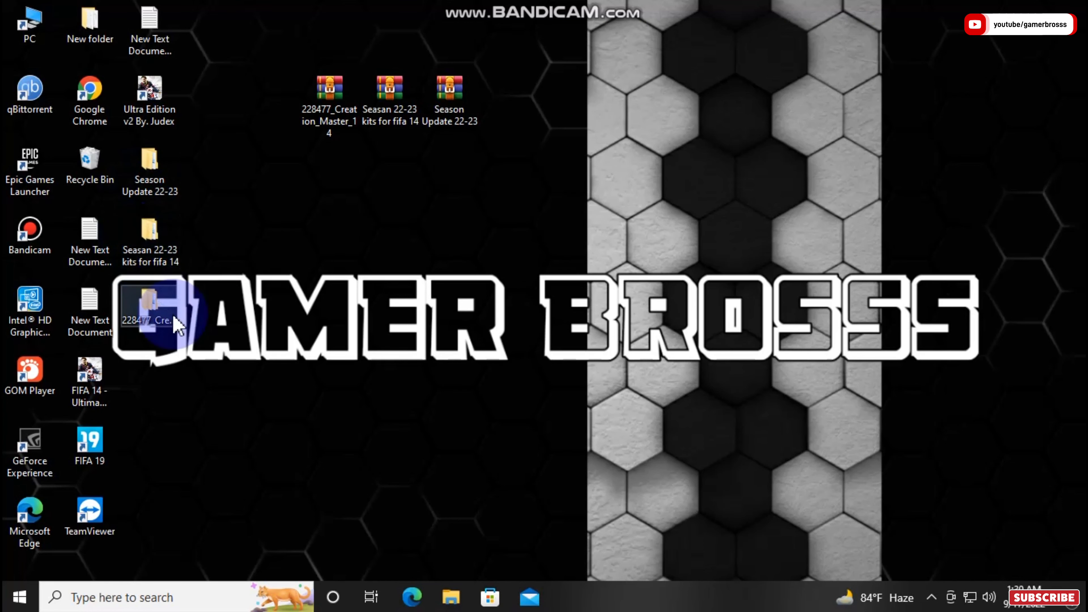
Step: Cut the Game folder from inside the nested Season Update 22-23 folder and close the folder window
{"action": "double_click", "coordinate": [180, 190]}
{"action": "left_click", "coordinate": [209, 209]}
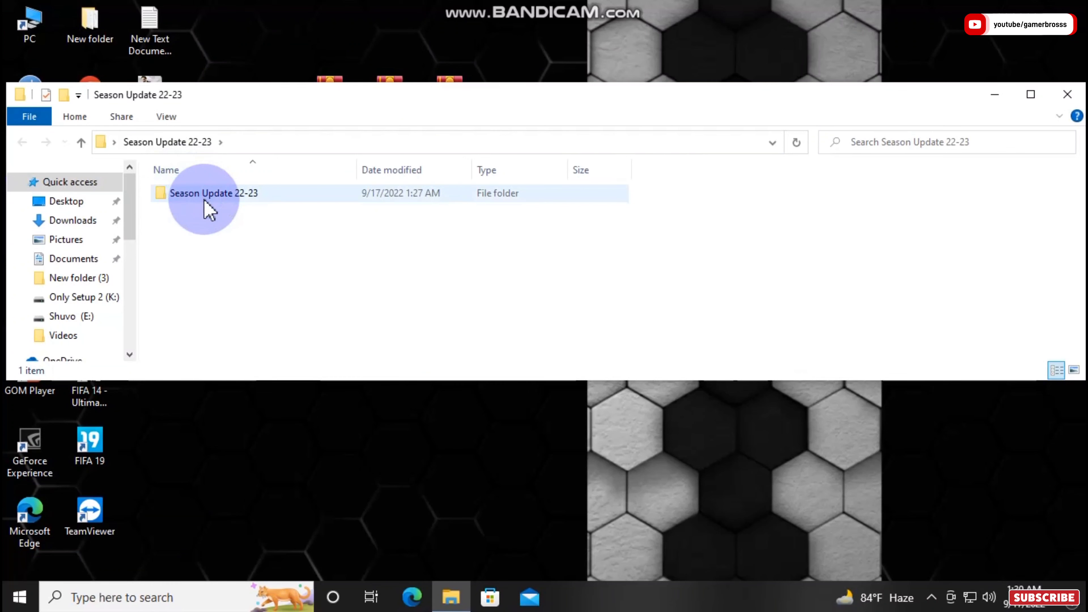
{"action": "double_click", "coordinate": [209, 210]}
{"action": "left_click", "coordinate": [207, 208]}
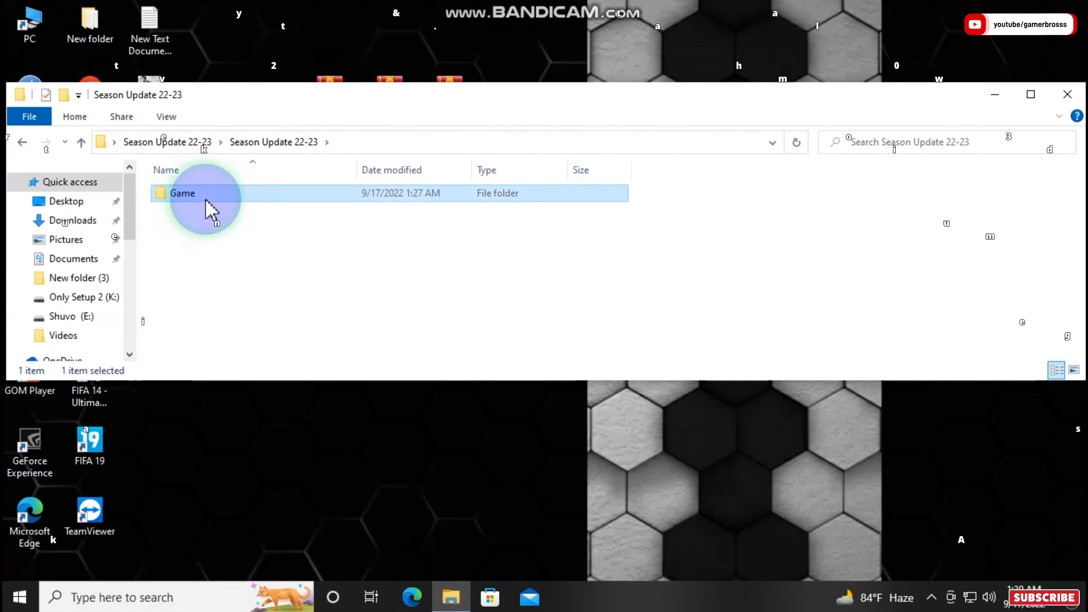
{"action": "right_click", "coordinate": [223, 196]}
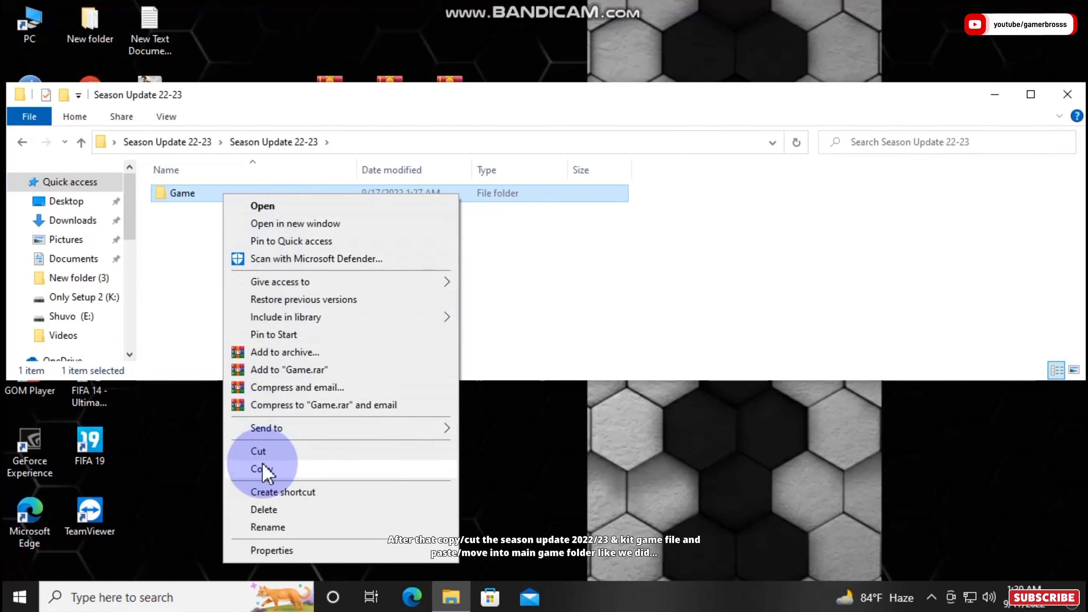
{"action": "left_click", "coordinate": [241, 454]}
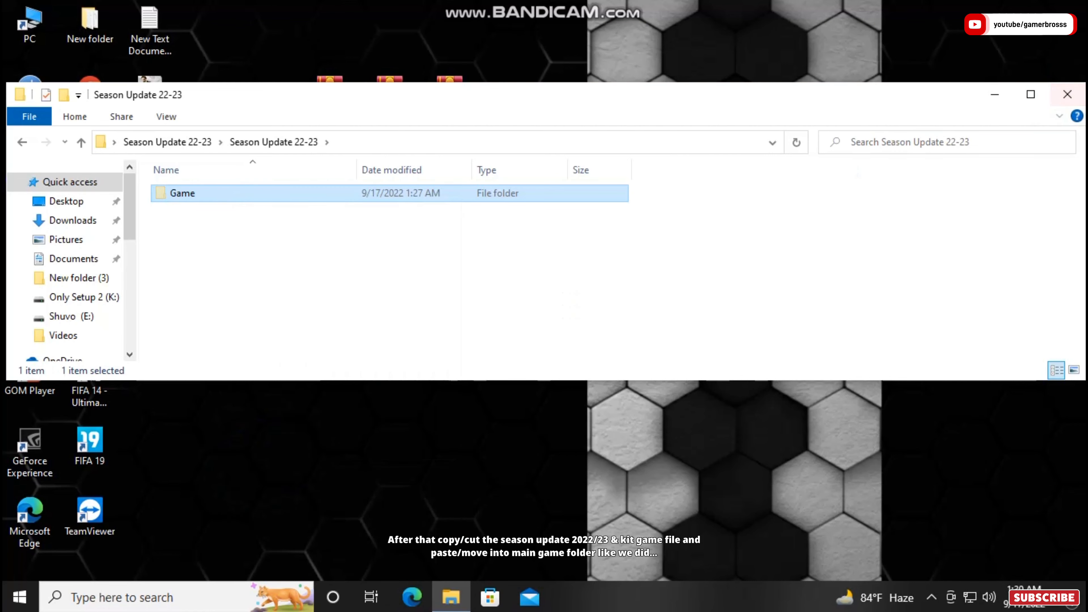
{"action": "left_click", "coordinate": [1061, 96]}
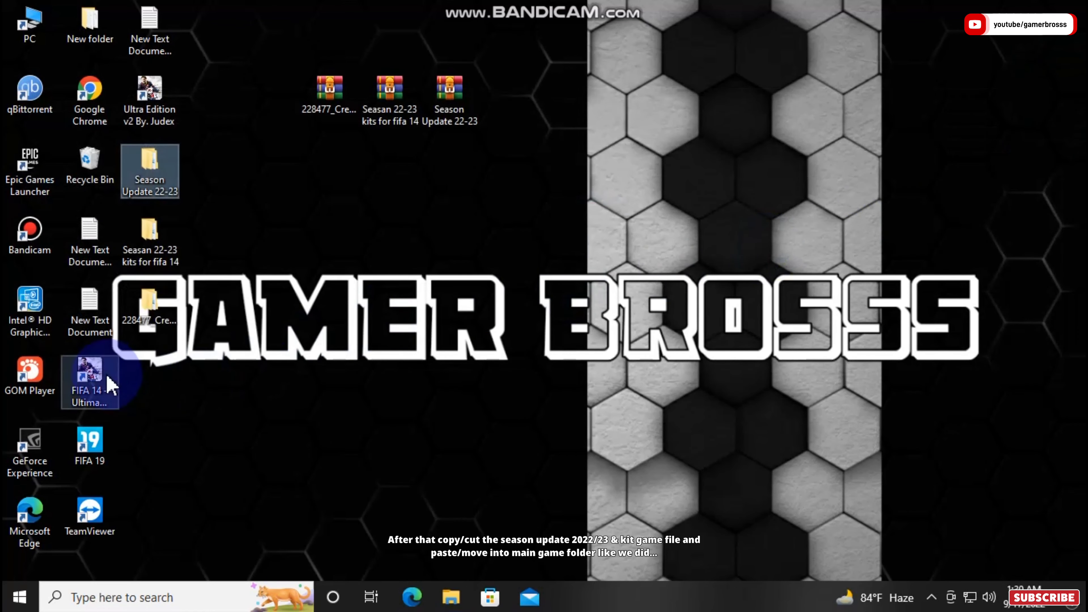
Step: Paste the cut Game folder into the FIFA 14 - Ultimate Edition installation folder and close the window
{"action": "right_click", "coordinate": [120, 378]}
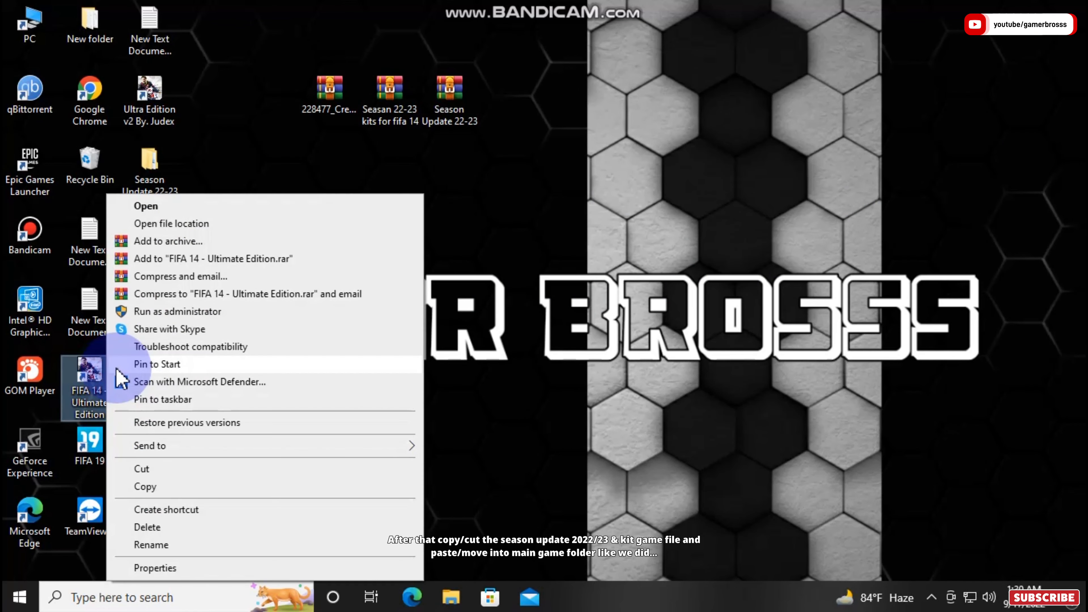
{"action": "left_click", "coordinate": [201, 223]}
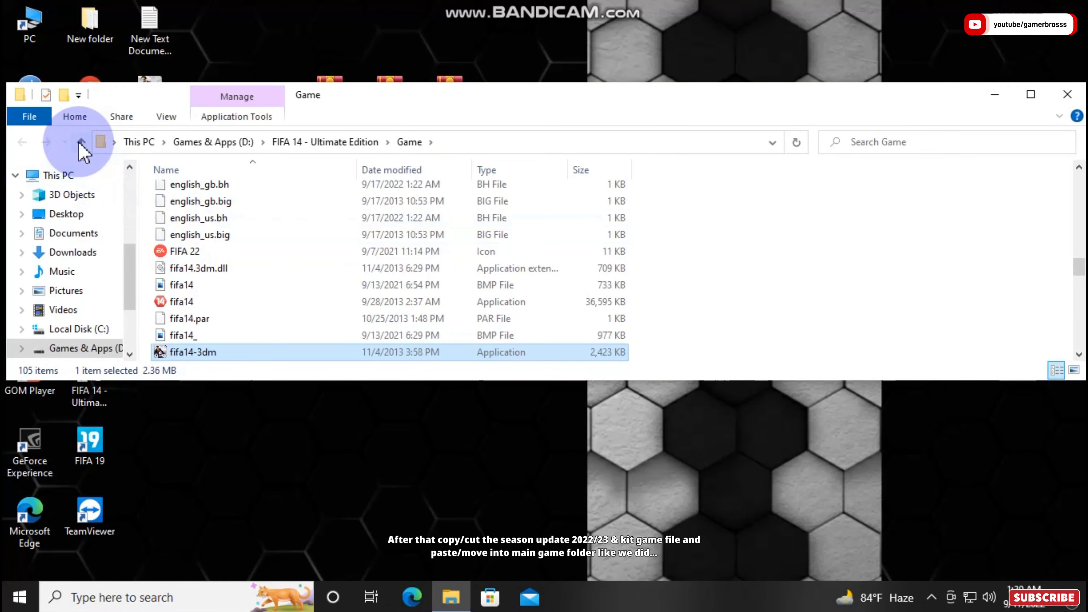
{"action": "left_click", "coordinate": [81, 143]}
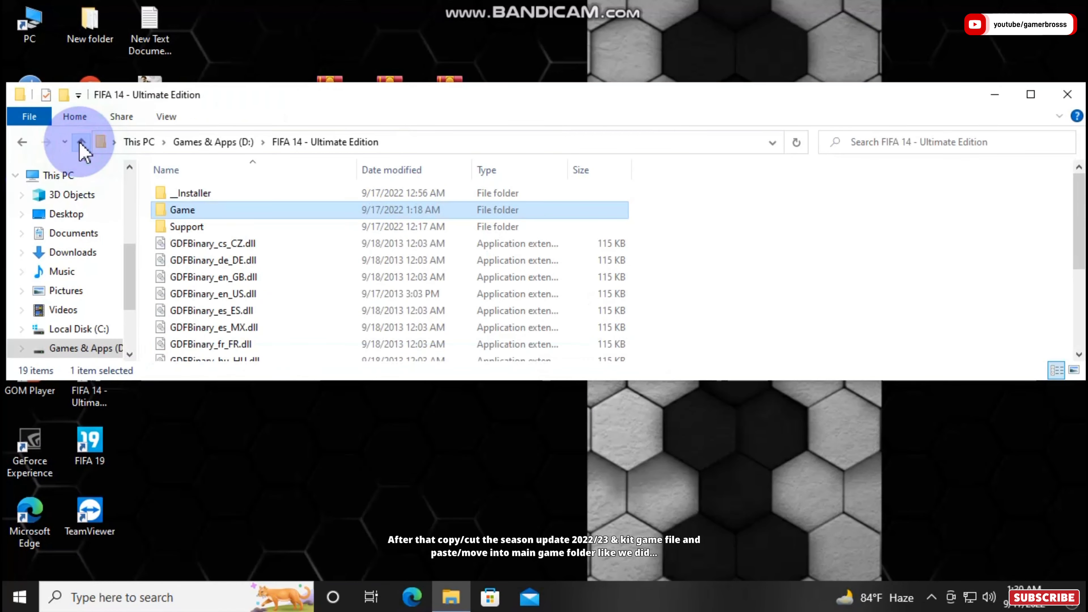
{"action": "right_click", "coordinate": [716, 248]}
{"action": "left_click", "coordinate": [768, 362]}
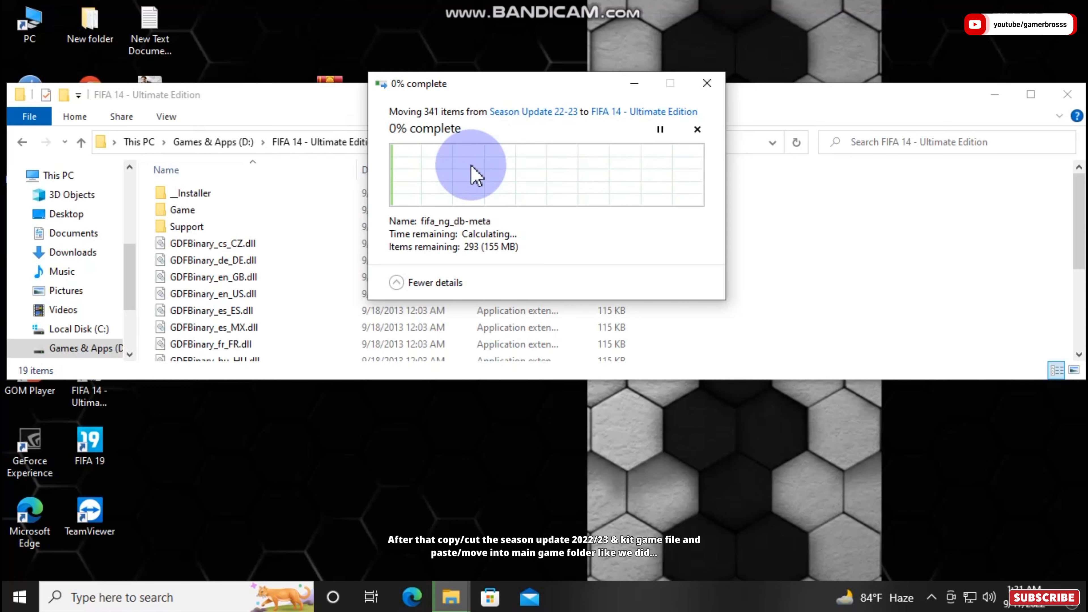
{"action": "left_click", "coordinate": [481, 174]}
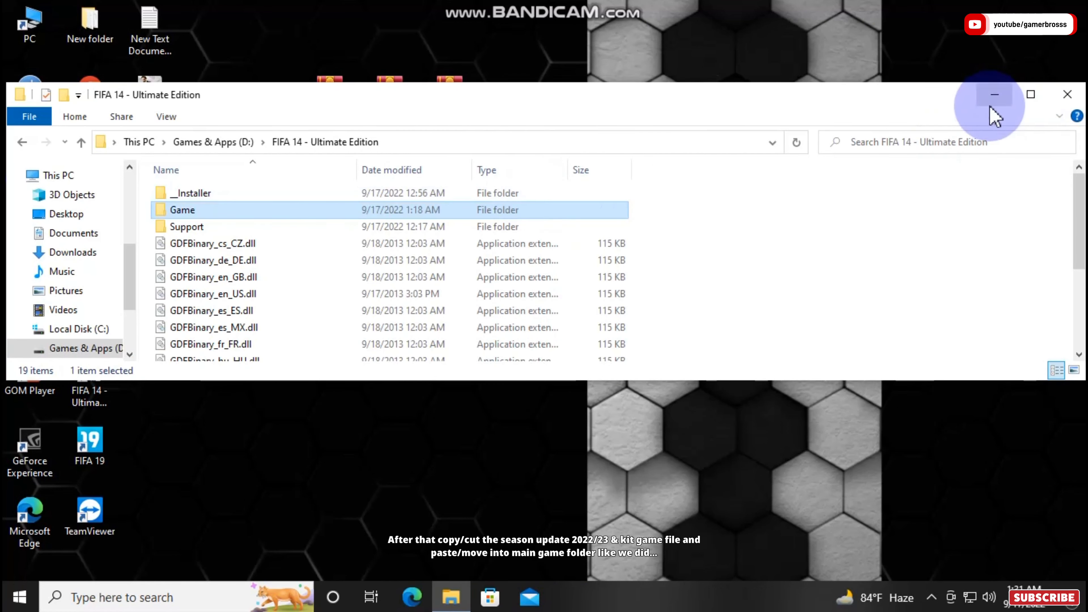
{"action": "left_click_drag", "start_coordinate": [900, 106], "coordinate": [842, 81]}
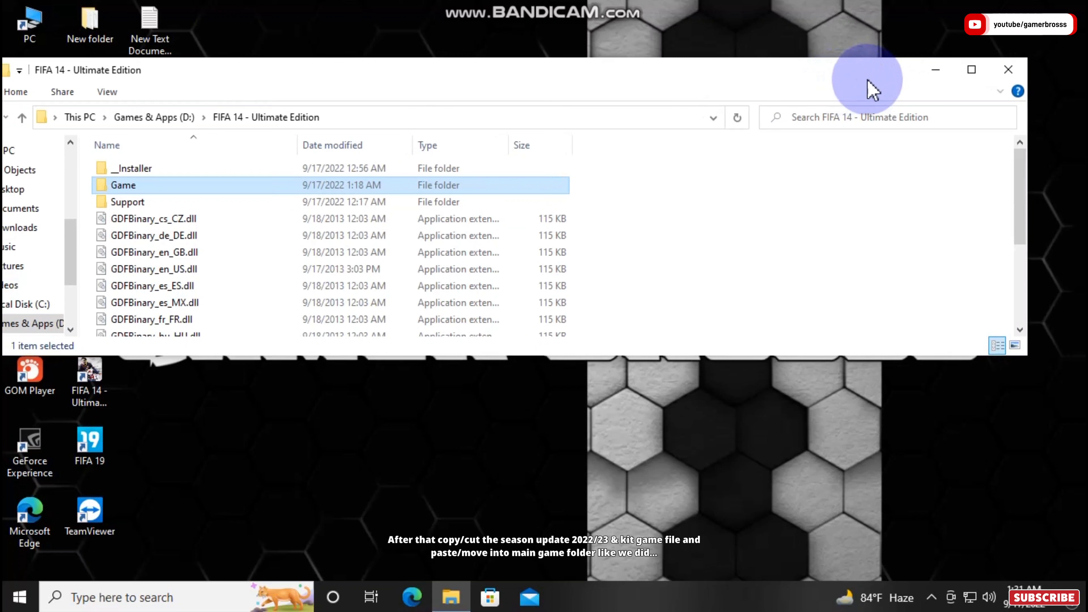
{"action": "left_click", "coordinate": [1004, 75]}
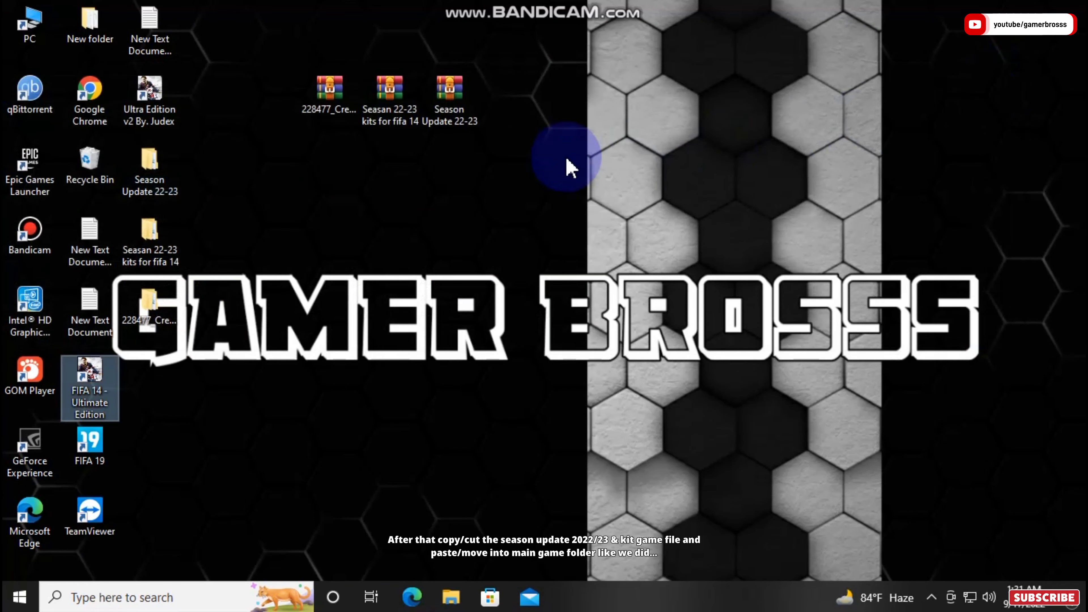
{"action": "left_click", "coordinate": [394, 115]}
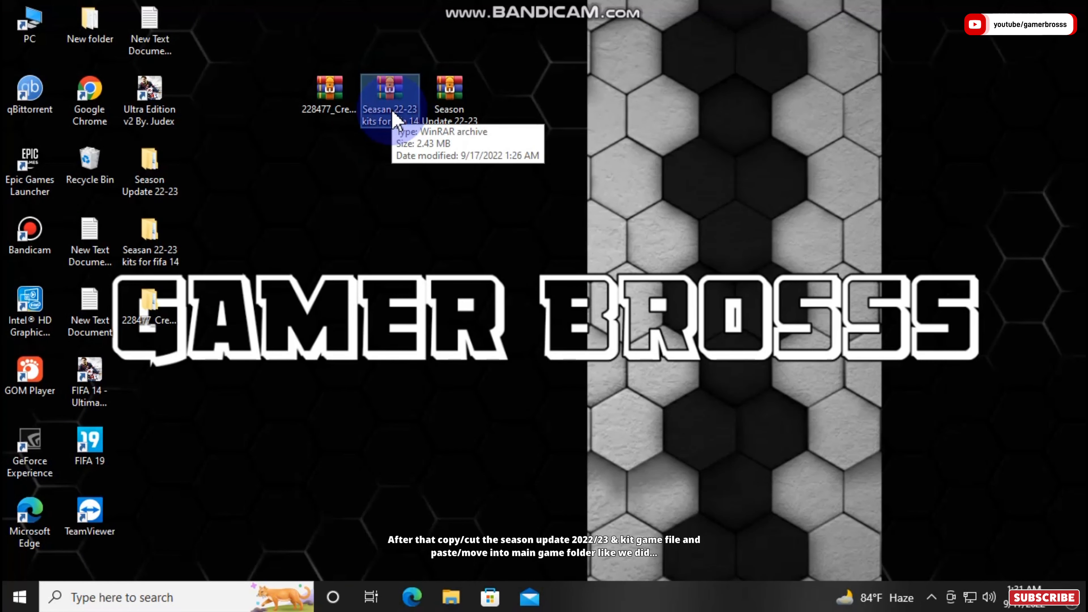
{"action": "right_click", "coordinate": [393, 98]}
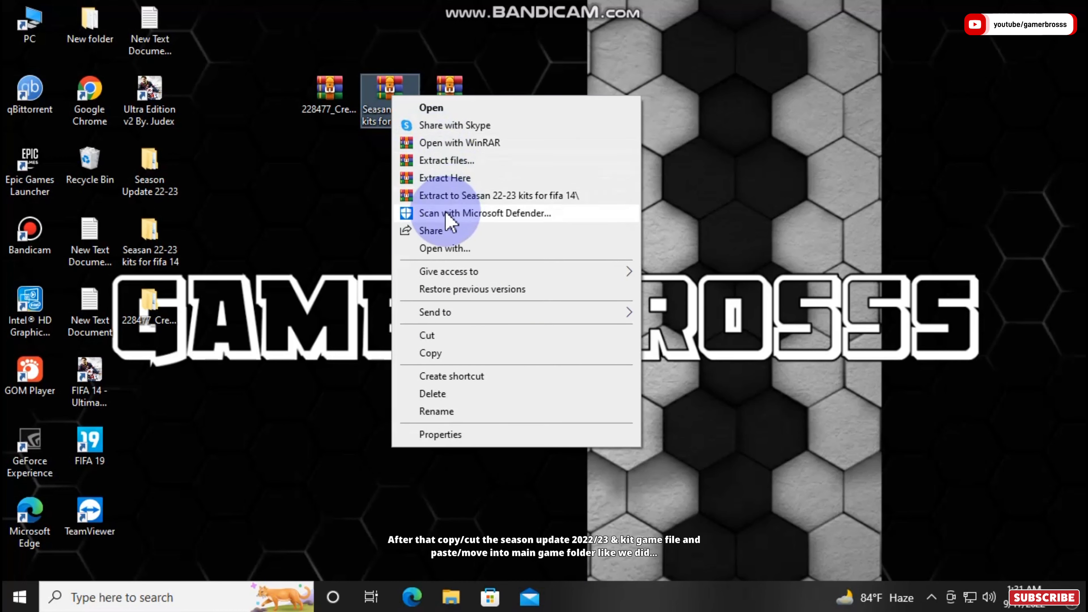
{"action": "left_click", "coordinate": [436, 411]}
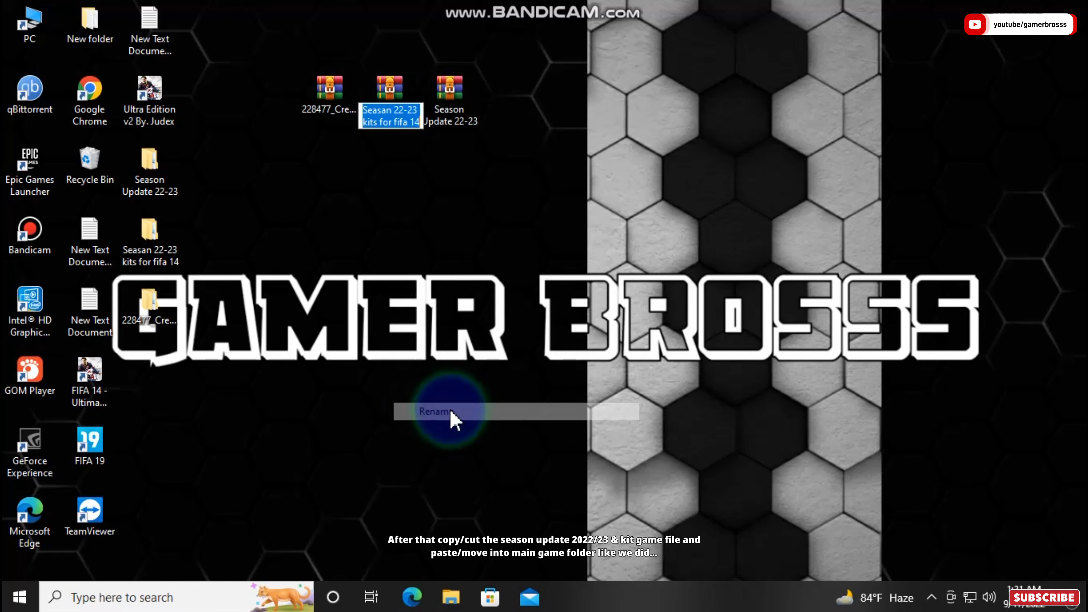
Step: Open the Seasan 22-23 kits for fifa 14 archive, extract its folder onto the desktop below the archives, and close the archive
{"action": "double_click", "coordinate": [381, 103]}
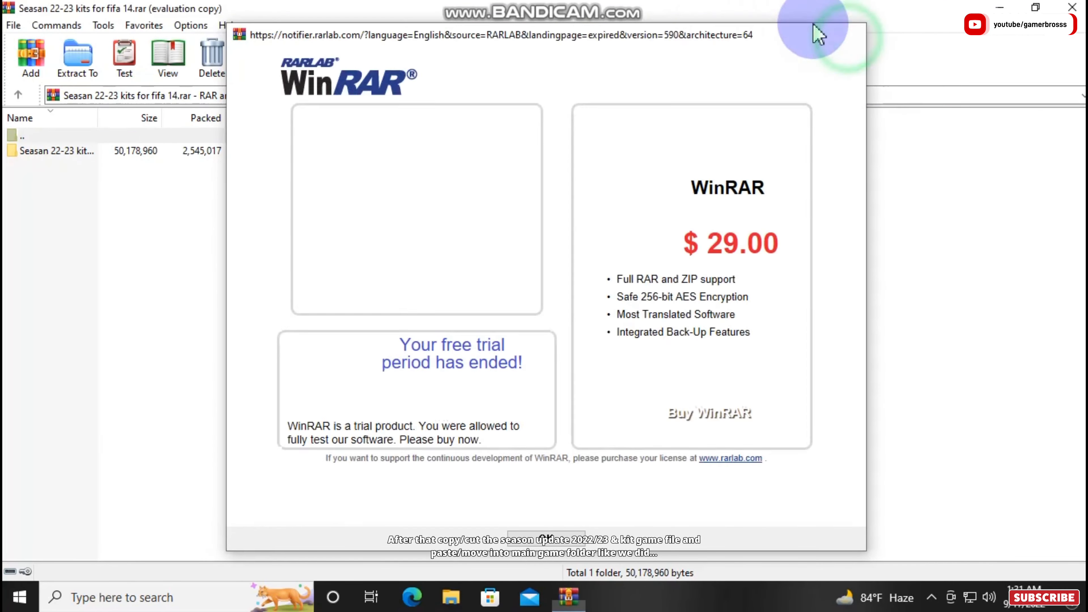
{"action": "left_click_drag", "start_coordinate": [818, 34], "coordinate": [981, 69]}
{"action": "left_click", "coordinate": [944, 238]}
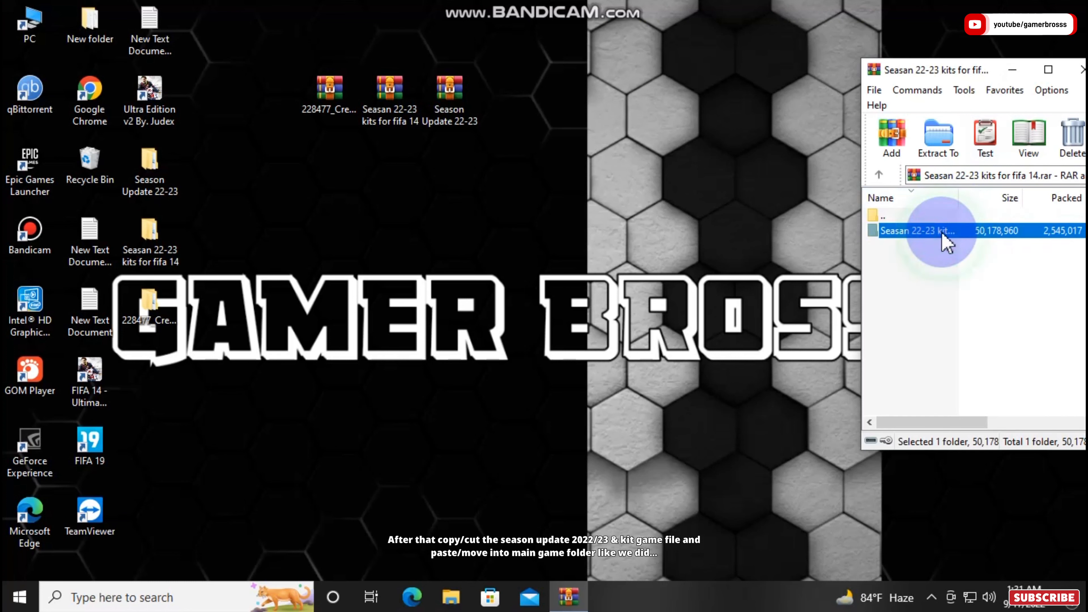
{"action": "left_click_drag", "start_coordinate": [945, 238], "coordinate": [452, 231]}
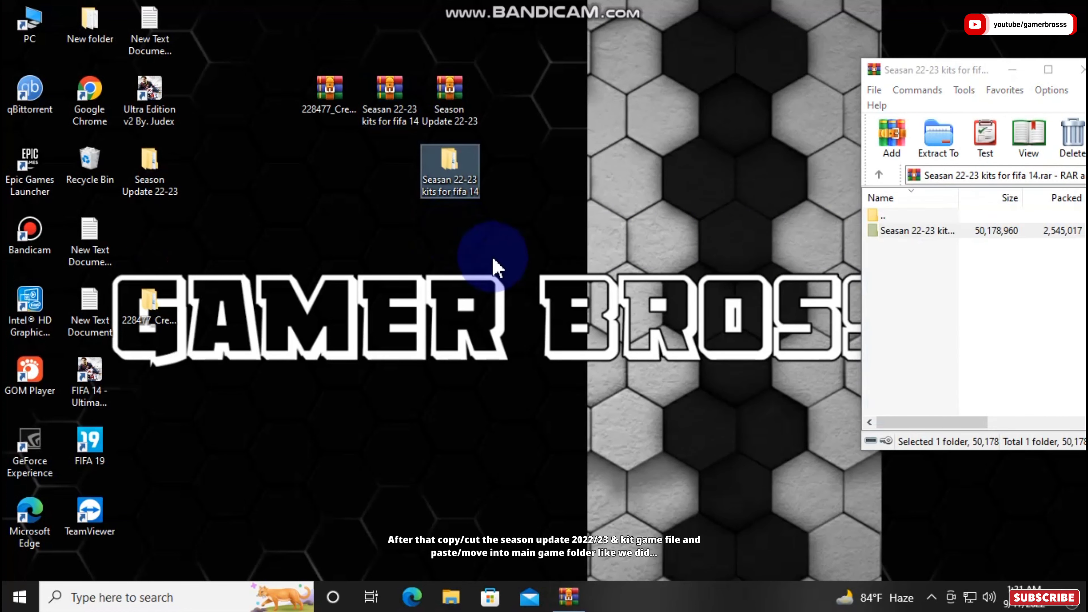
{"action": "left_click", "coordinate": [941, 195]}
{"action": "left_click", "coordinate": [1048, 69]}
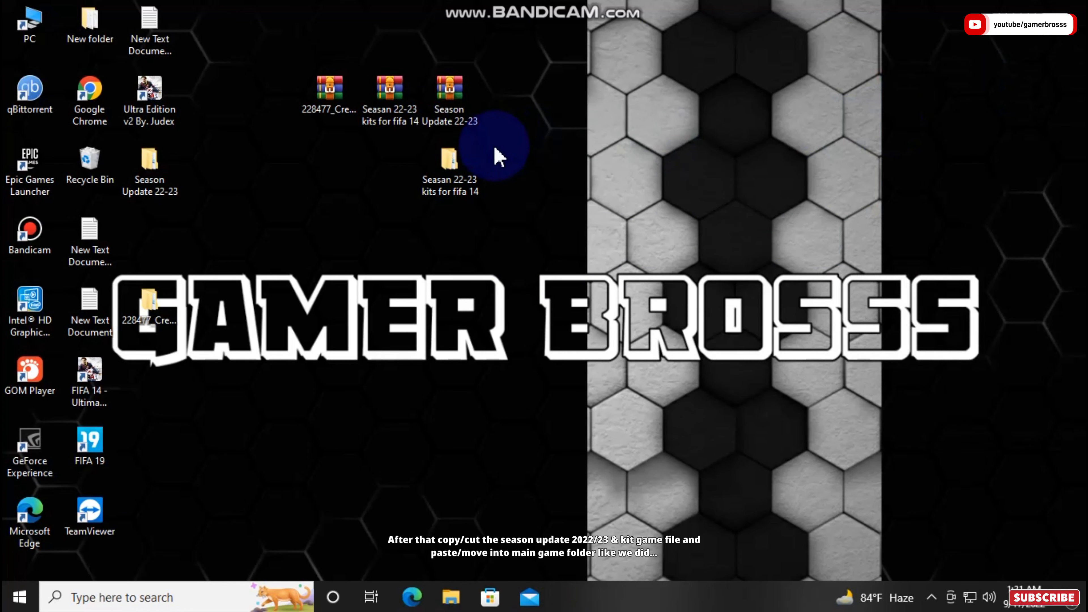
Step: Open the extracted Seasan 22-23 kits for fifa 14 folder and examine its Game, data, sceneassets and kit subfolders
{"action": "left_click", "coordinate": [460, 180]}
{"action": "double_click", "coordinate": [461, 180]}
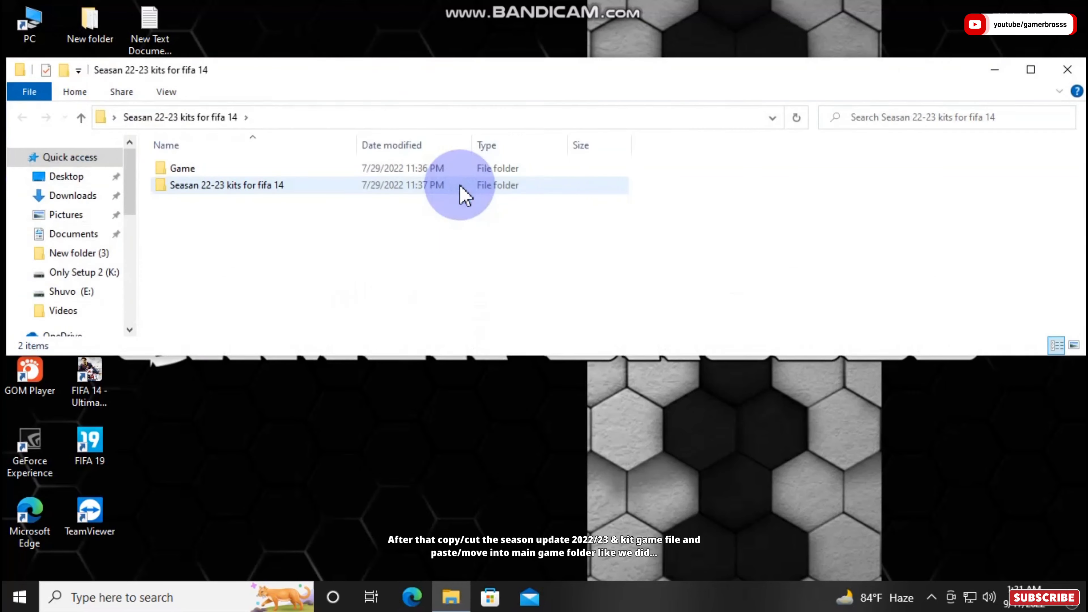
{"action": "double_click", "coordinate": [240, 171]}
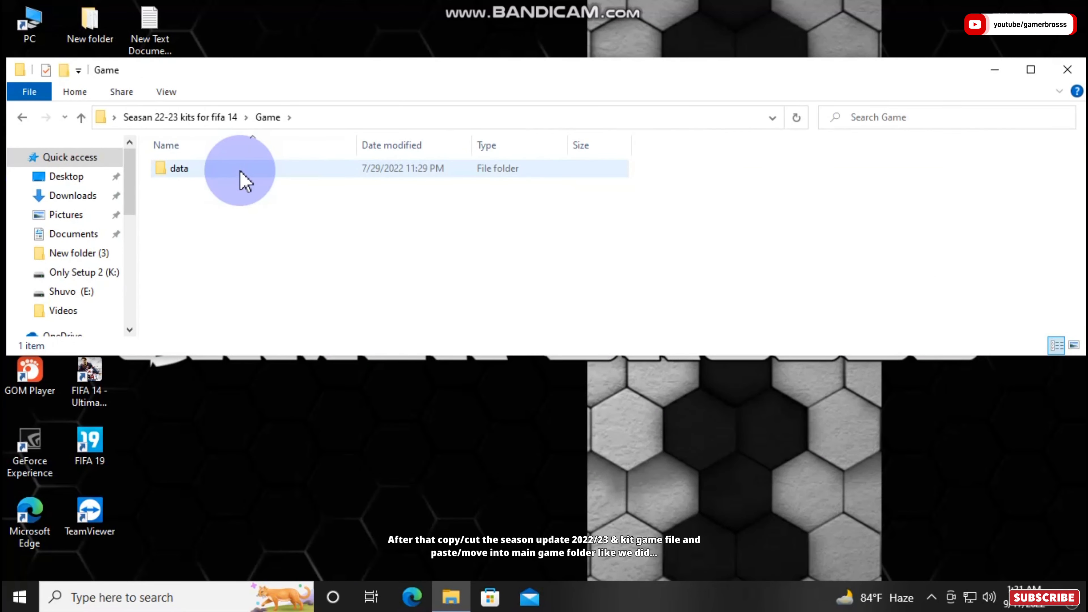
{"action": "double_click", "coordinate": [240, 171]}
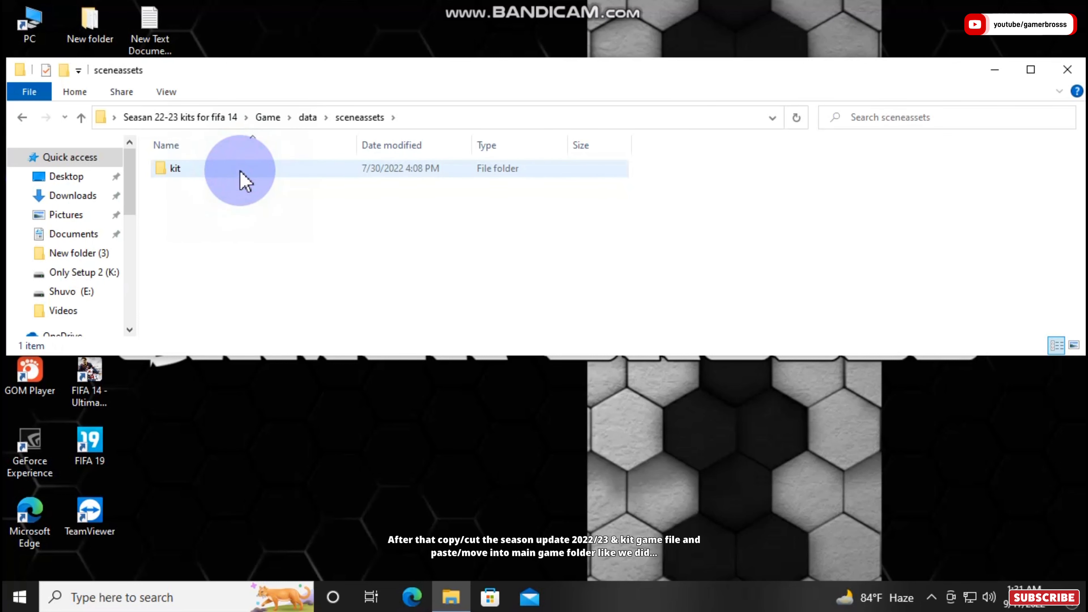
{"action": "double_click", "coordinate": [240, 171]}
{"action": "left_click", "coordinate": [20, 120]}
{"action": "left_click", "coordinate": [20, 119]}
{"action": "left_click", "coordinate": [20, 119]}
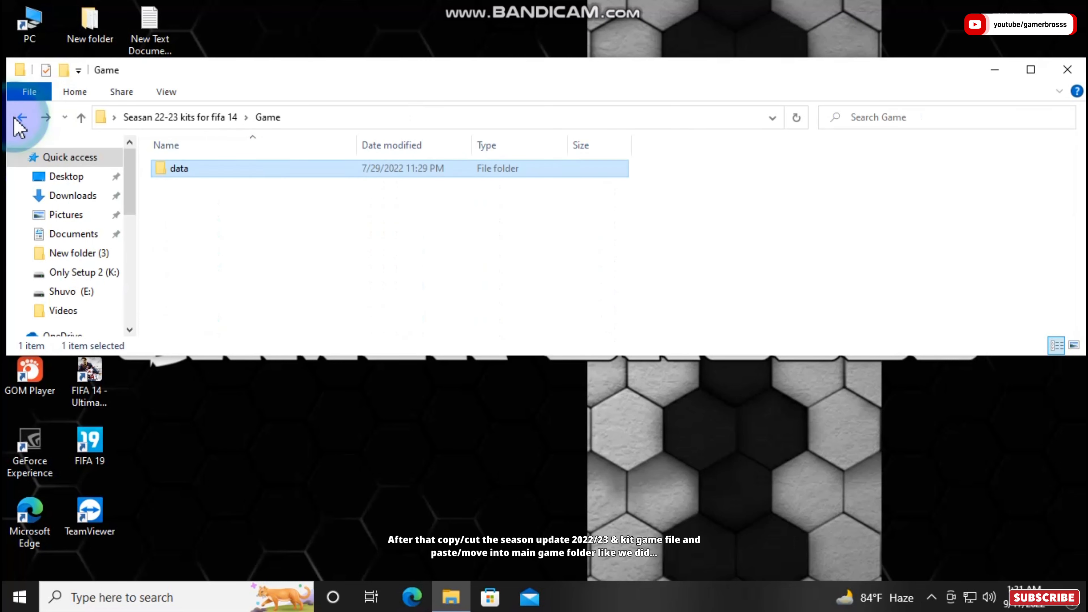
{"action": "left_click", "coordinate": [20, 119]}
Step: Cut the Game folder from the kits folder, close the window, and place the kits folder beside the desktop archives
{"action": "left_click", "coordinate": [244, 171]}
{"action": "right_click", "coordinate": [245, 173]}
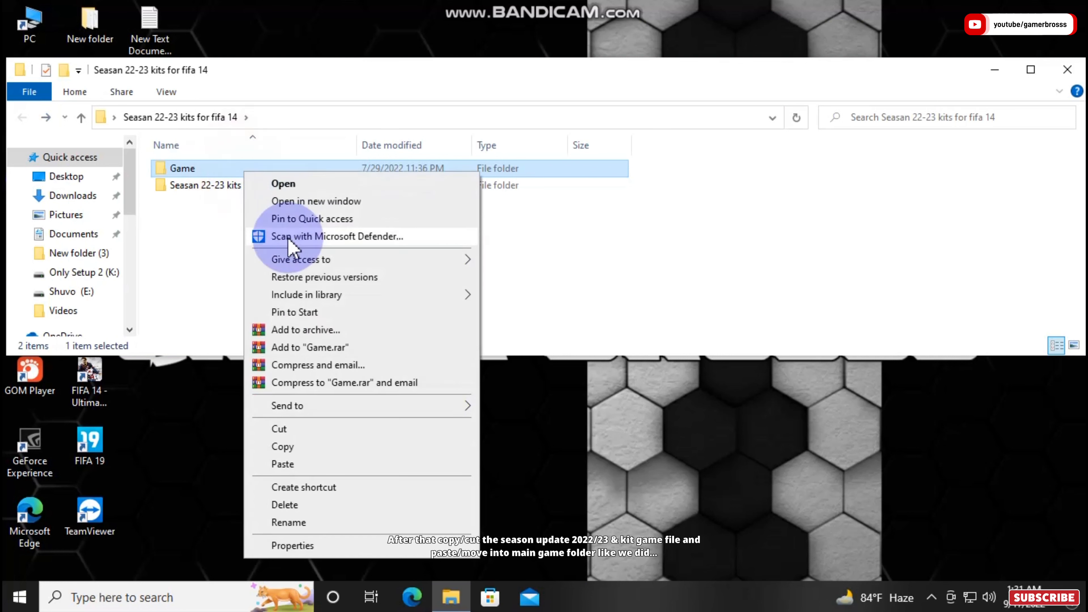
{"action": "left_click", "coordinate": [280, 428]}
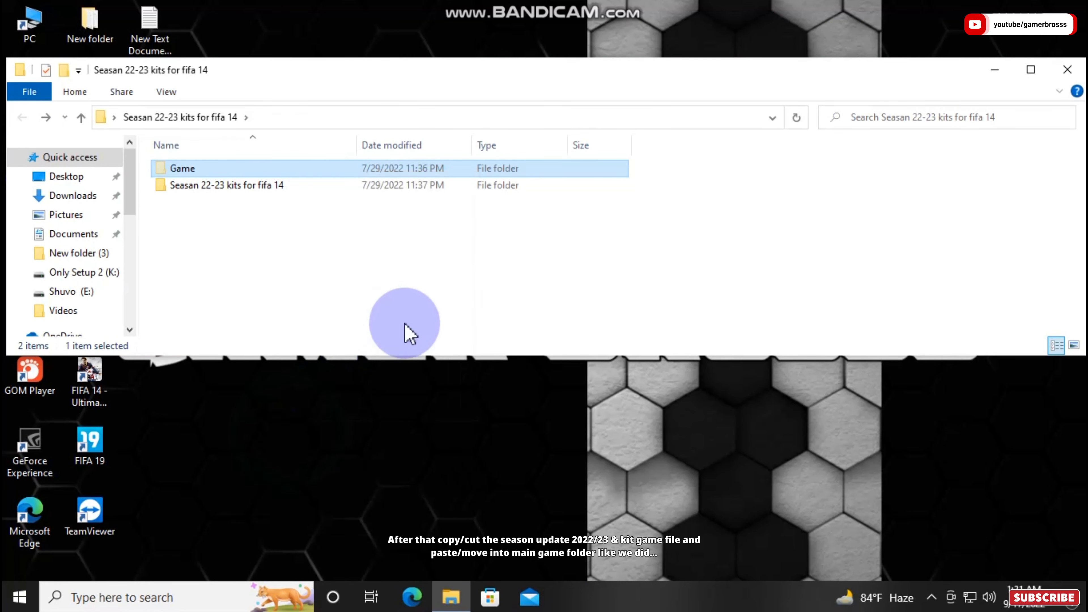
{"action": "left_click_drag", "start_coordinate": [493, 79], "coordinate": [414, 78]}
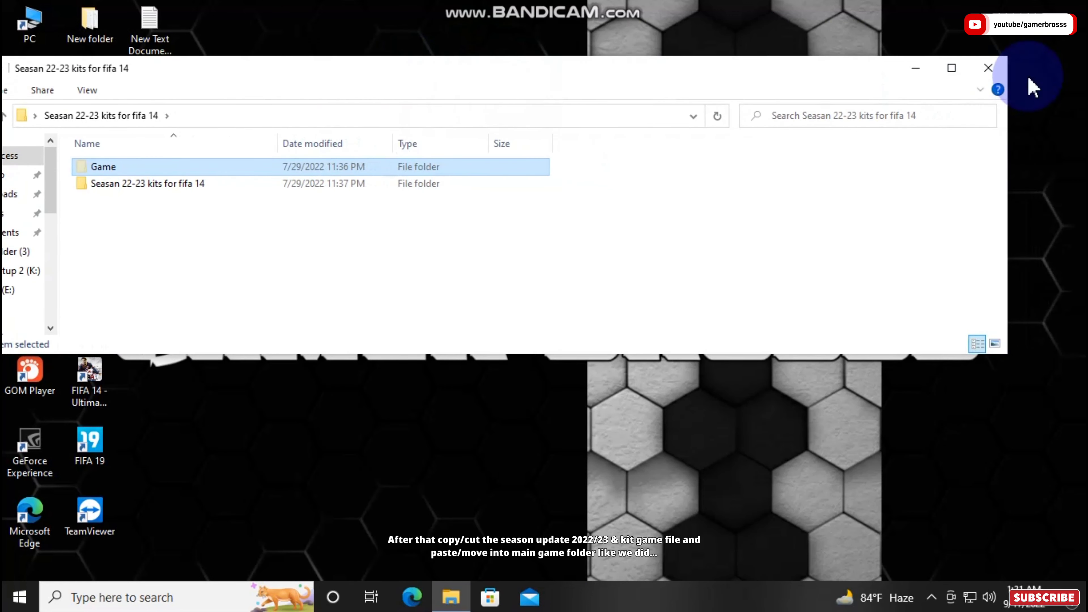
{"action": "left_click", "coordinate": [988, 68]}
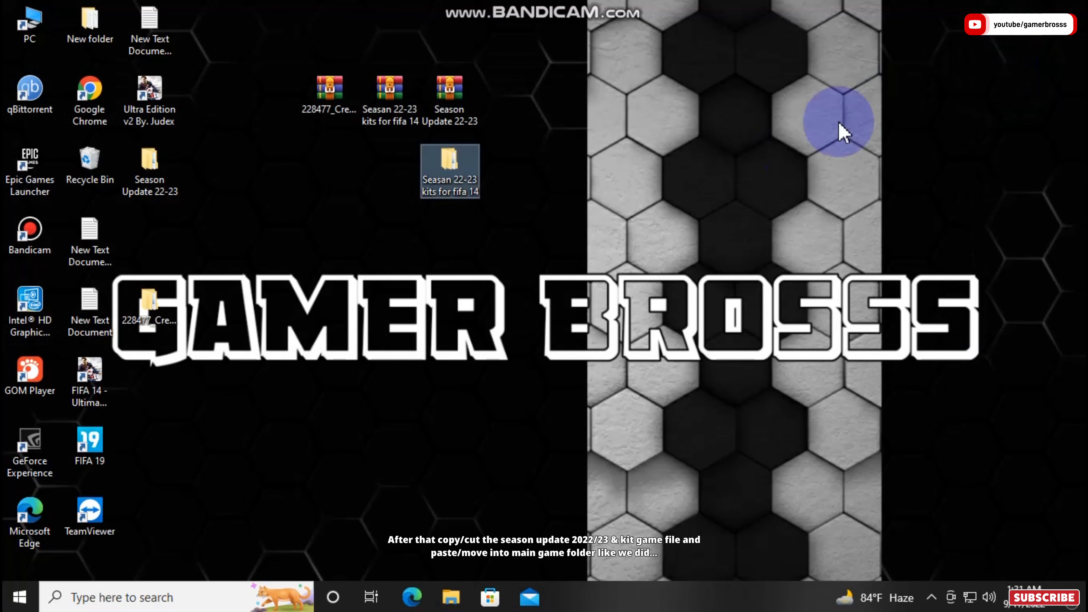
{"action": "left_click_drag", "start_coordinate": [449, 165], "coordinate": [509, 94]}
{"action": "left_click", "coordinate": [439, 169]}
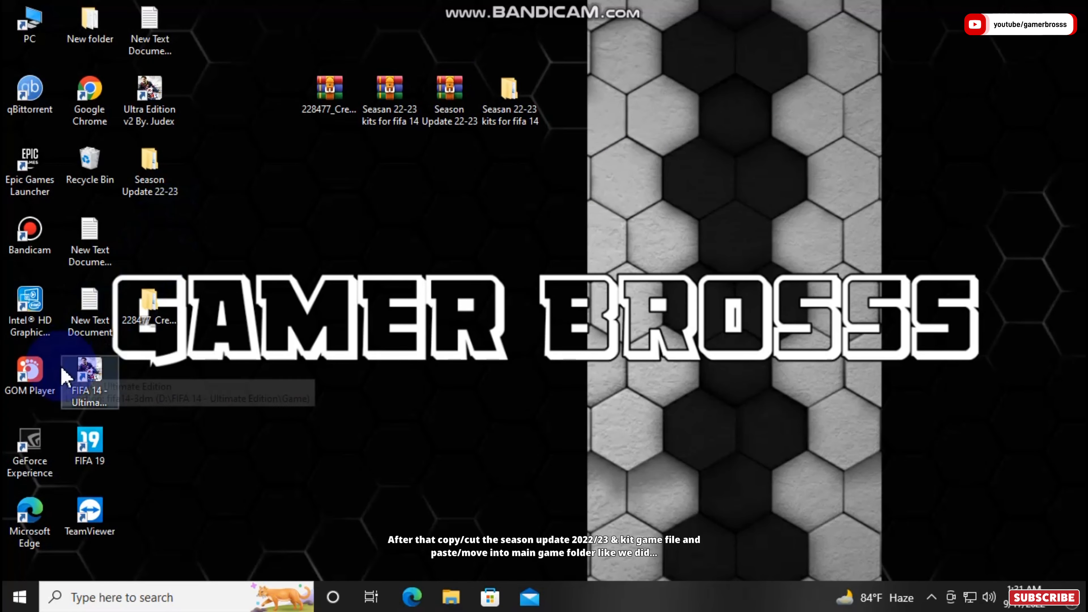
Step: Paste the kits' Game folder into the FIFA 14 - Ultimate Edition installation folder and move the kits folder below Season Update 22-23 on the desktop
{"action": "right_click", "coordinate": [90, 377]}
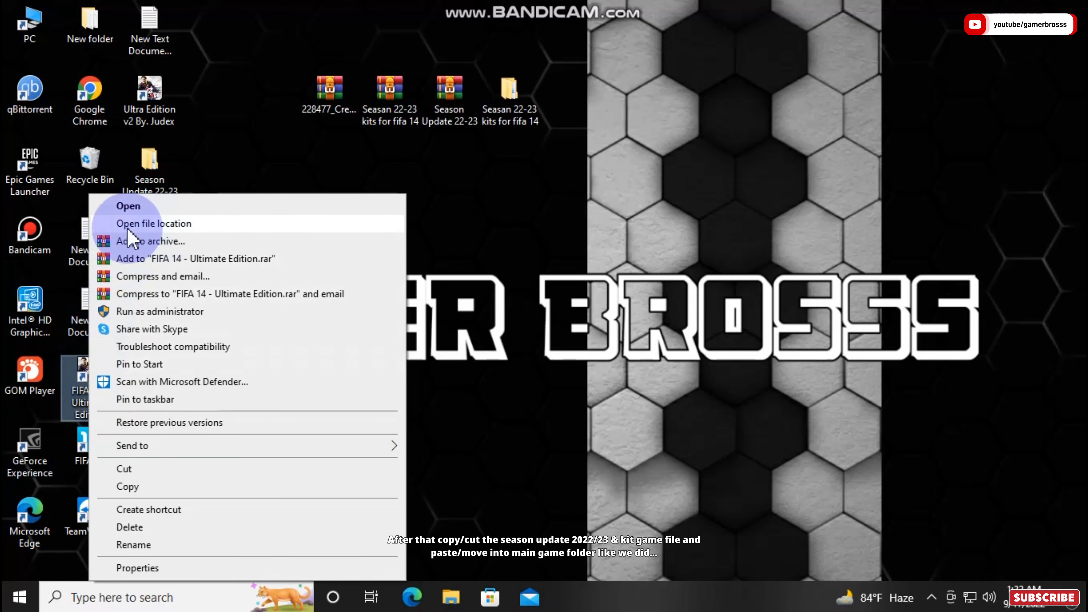
{"action": "left_click", "coordinate": [156, 228]}
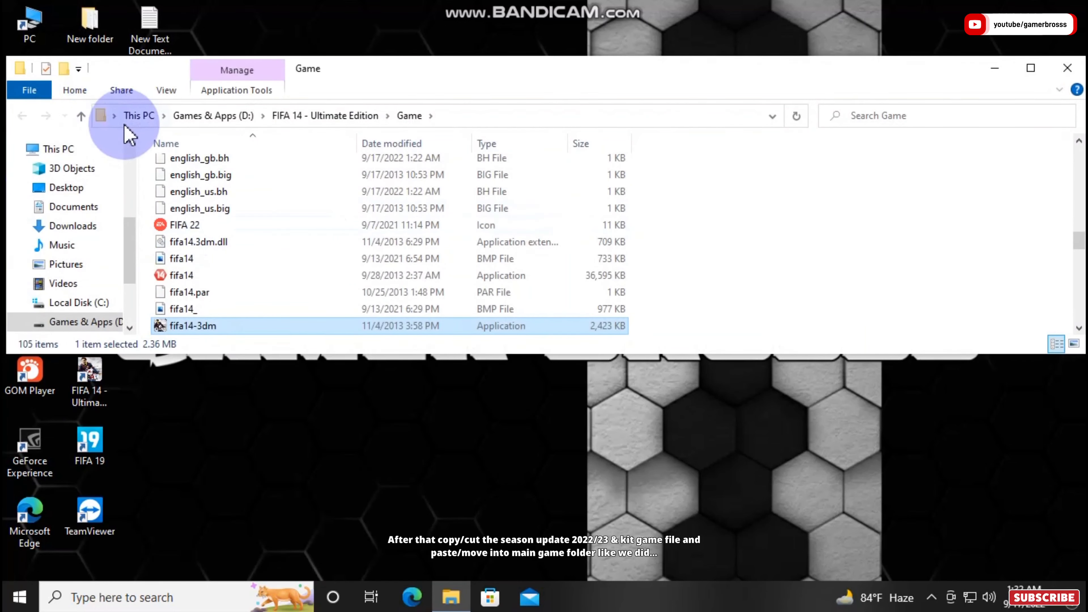
{"action": "left_click", "coordinate": [82, 117]}
{"action": "right_click", "coordinate": [629, 201]}
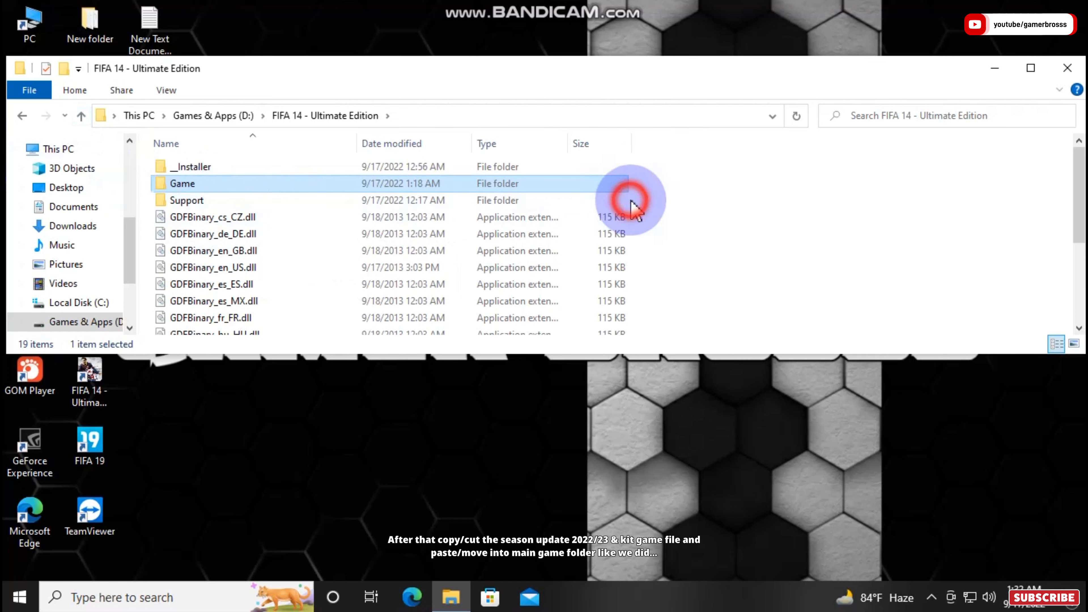
{"action": "left_click", "coordinate": [659, 312]}
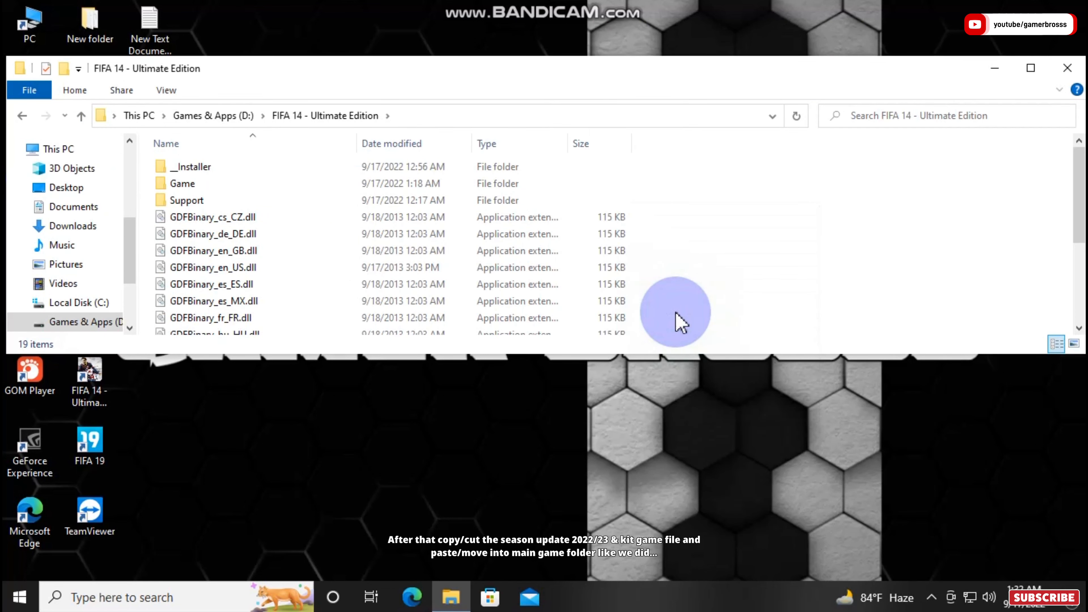
{"action": "left_click", "coordinate": [569, 171]}
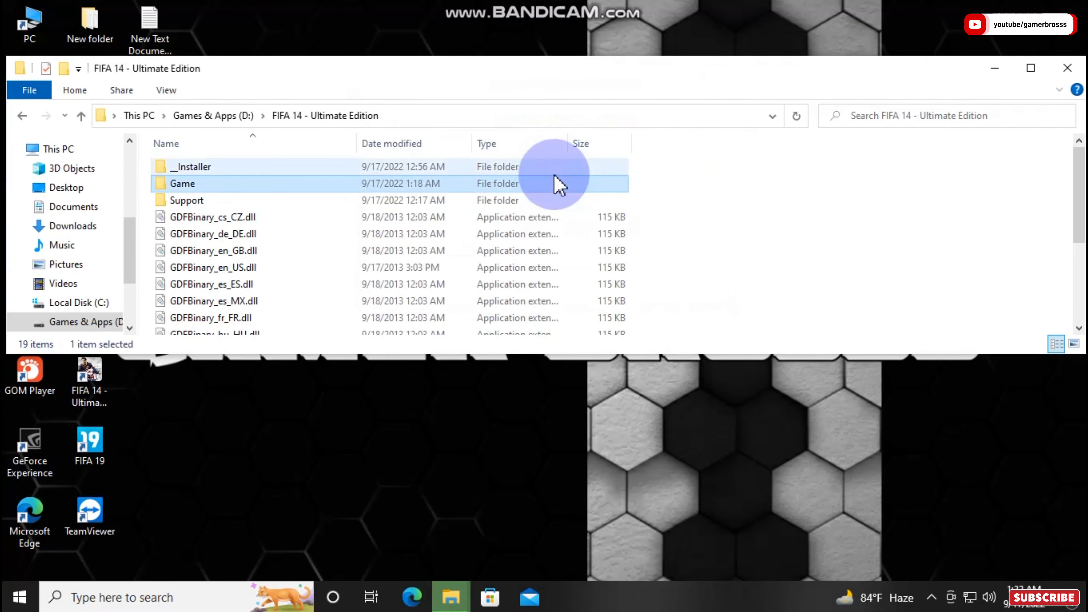
{"action": "left_click", "coordinate": [884, 218]}
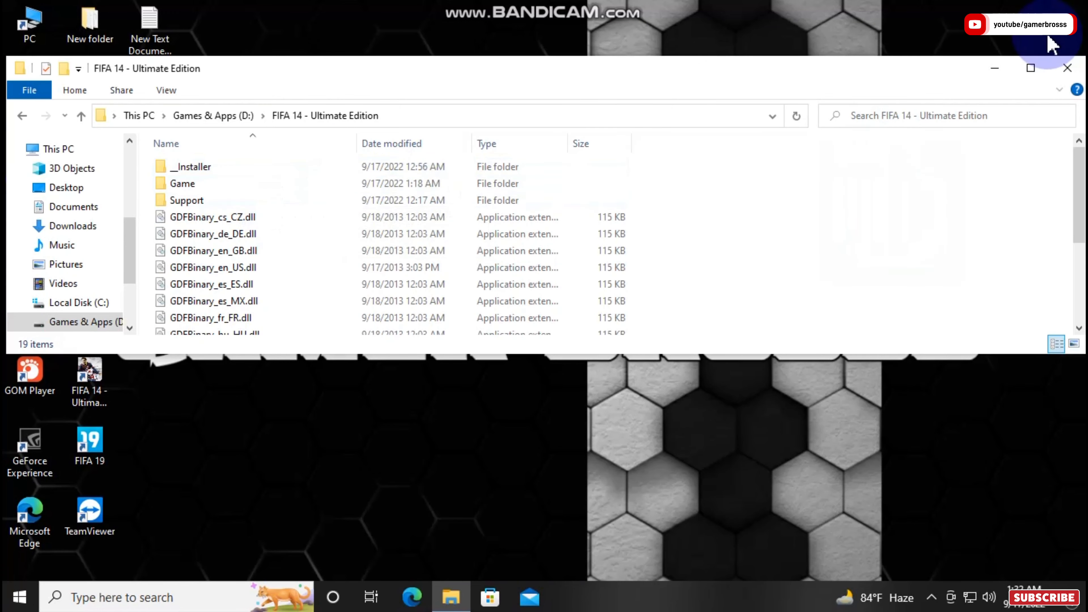
{"action": "left_click", "coordinate": [1066, 67]}
{"action": "left_click_drag", "start_coordinate": [509, 98], "coordinate": [174, 233]}
Step: Launch CreationMaster14 from the Creation Master 14 subfolder of 228477_Creation_Master_14 and close the folder window
{"action": "left_click", "coordinate": [155, 323]}
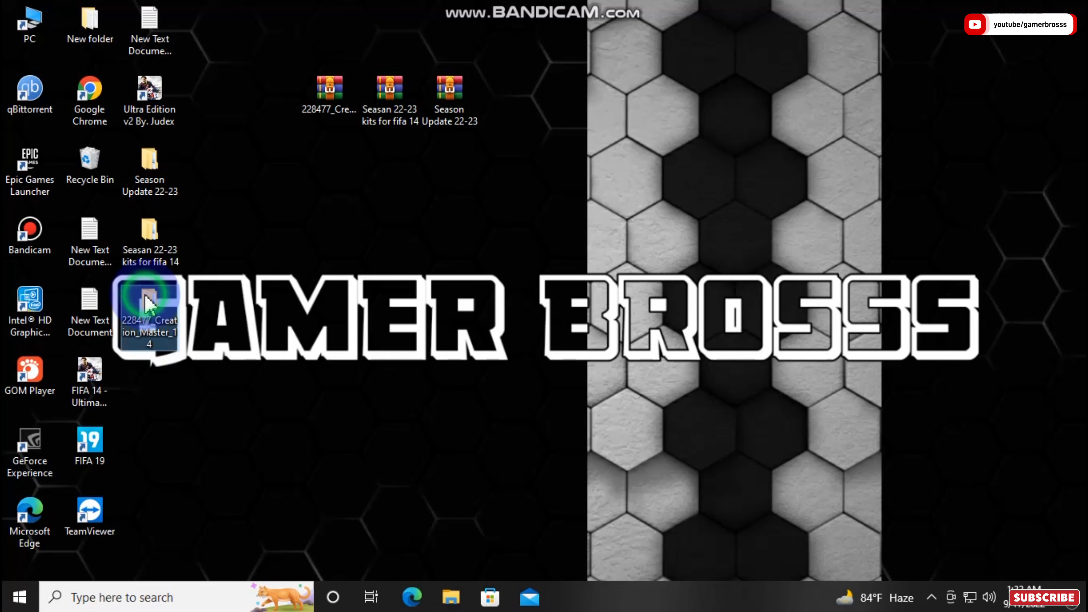
{"action": "double_click", "coordinate": [145, 305]}
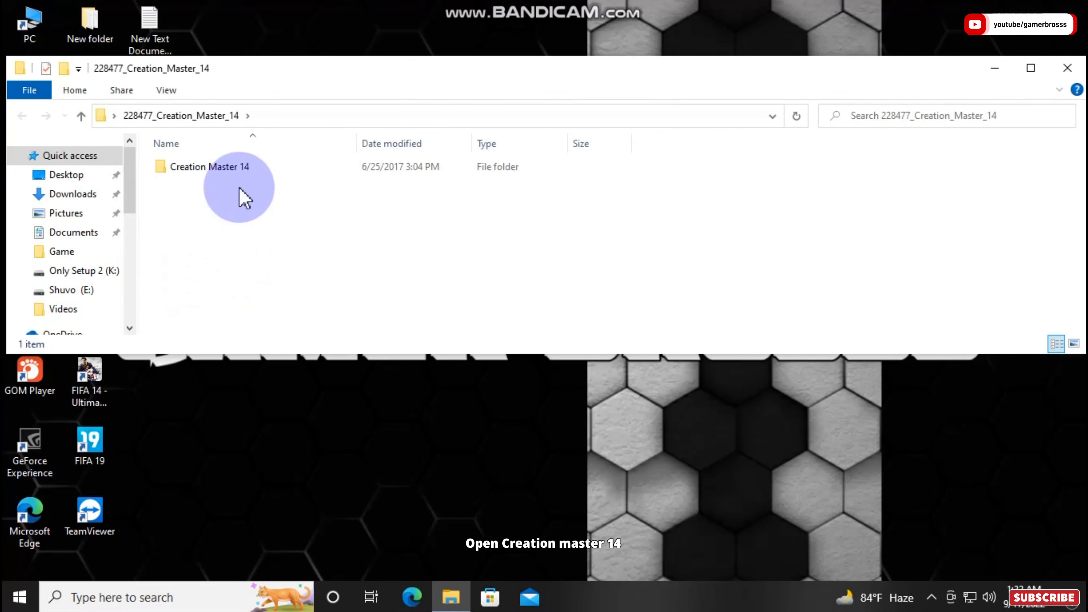
{"action": "double_click", "coordinate": [215, 171]}
{"action": "left_click", "coordinate": [204, 200]}
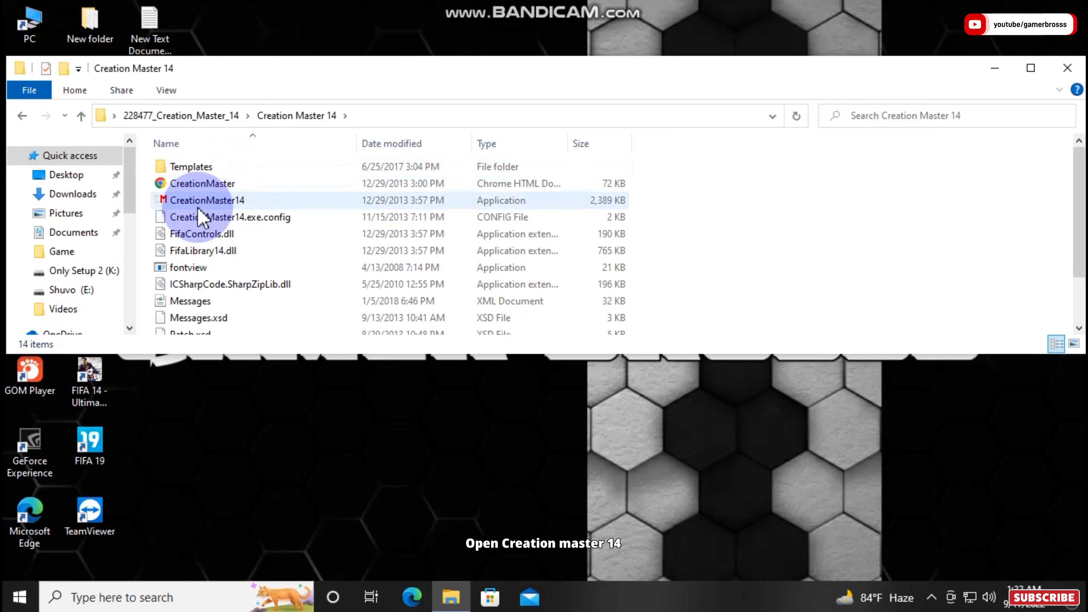
{"action": "left_click", "coordinate": [230, 206]}
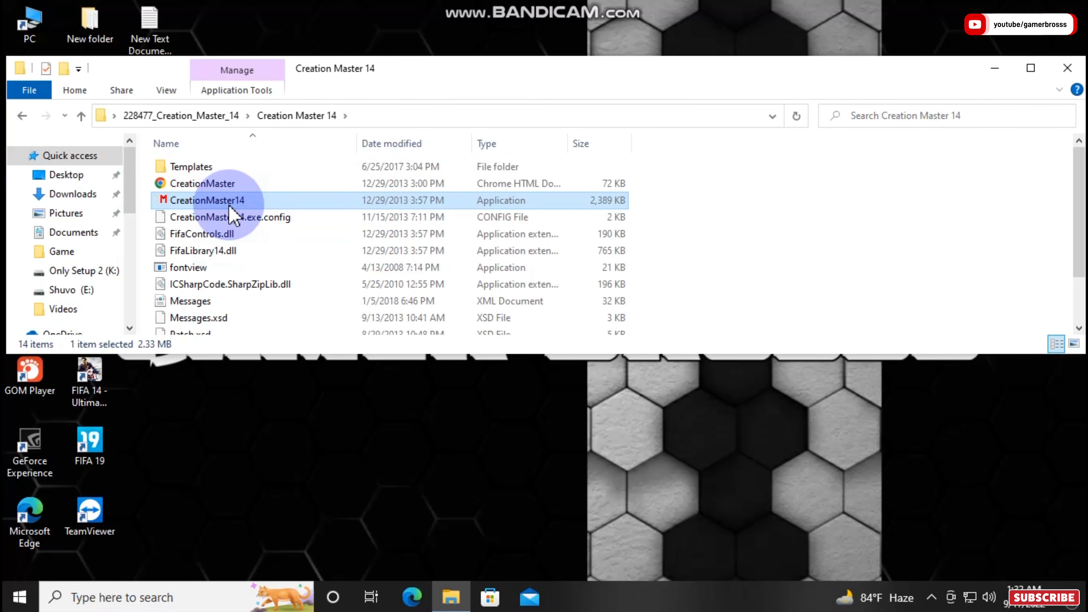
{"action": "double_click", "coordinate": [230, 207]}
{"action": "left_click", "coordinate": [909, 15]}
{"action": "left_click", "coordinate": [1069, 70]}
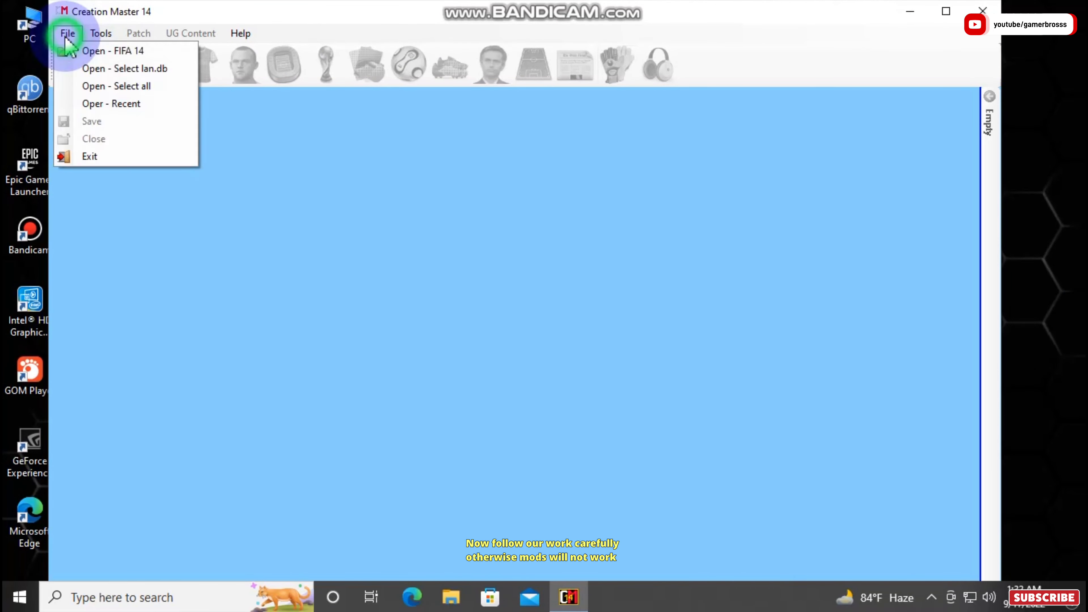
Step: Start opening the game with all files selected manually, choosing FIFA 14 - Ultimate Edition on Games & Apps (D:) as the FIFA root folder
{"action": "left_click", "coordinate": [148, 91]}
{"action": "scroll", "coordinate": [512, 333], "scroll_direction": "down", "scroll_amount": 2}
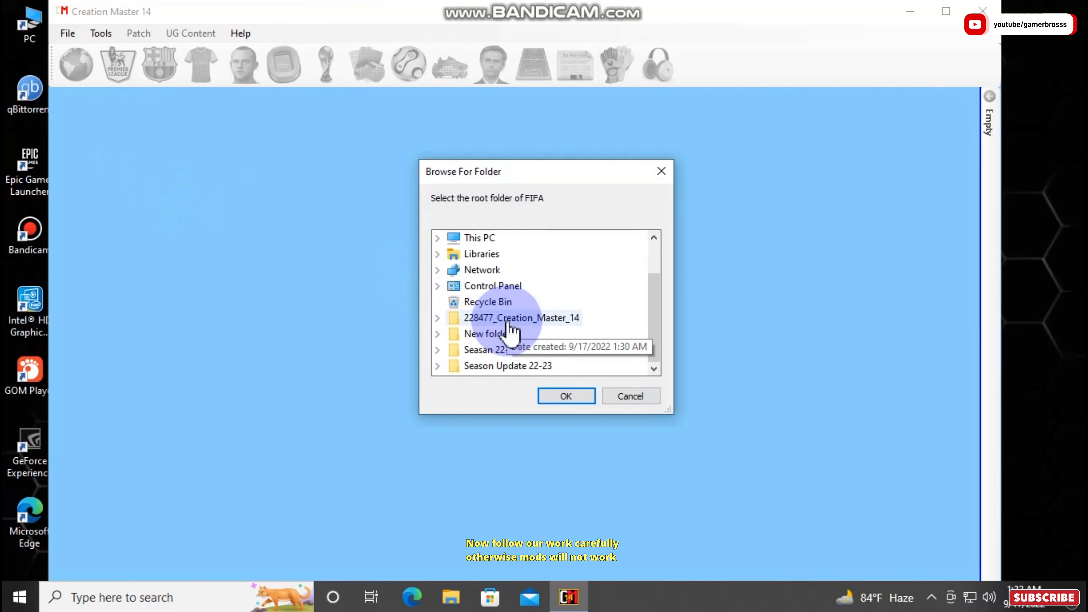
{"action": "left_click", "coordinate": [463, 239]}
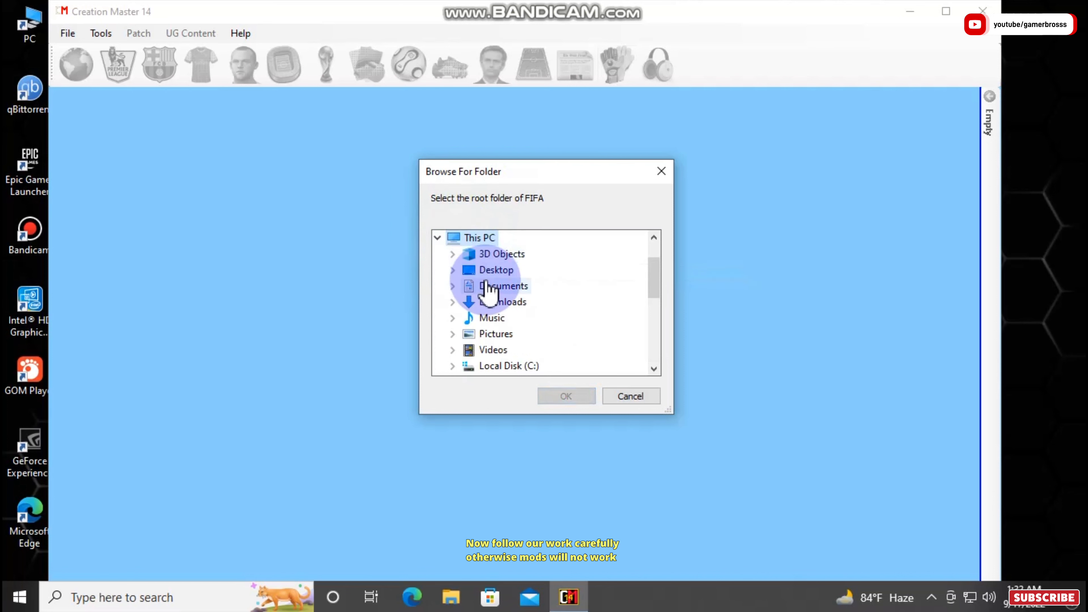
{"action": "scroll", "coordinate": [485, 296], "scroll_direction": "down", "scroll_amount": 2}
{"action": "left_click", "coordinate": [510, 286]}
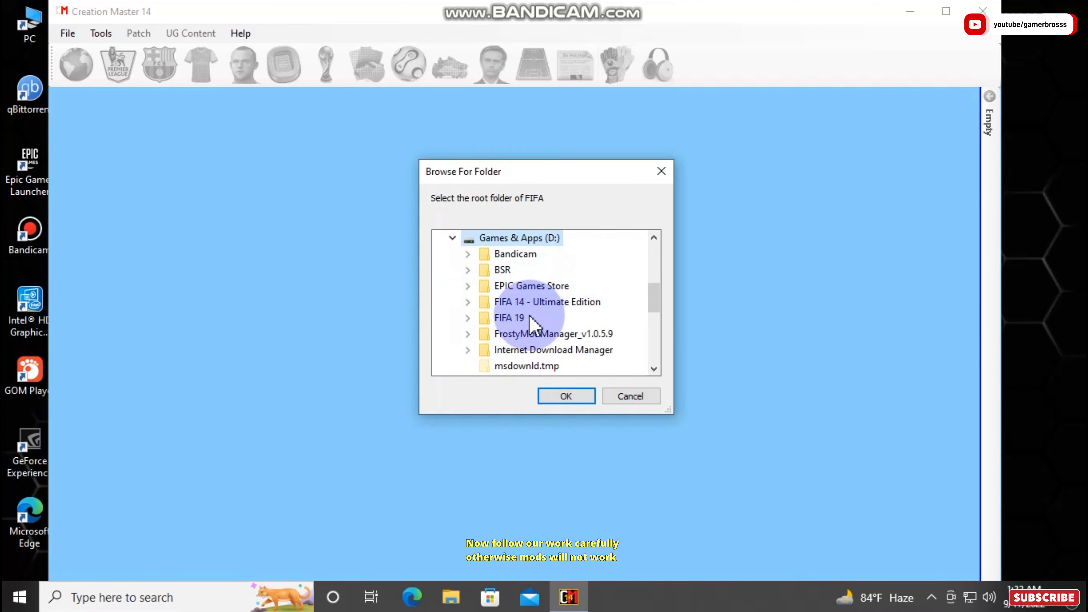
{"action": "double_click", "coordinate": [552, 303]}
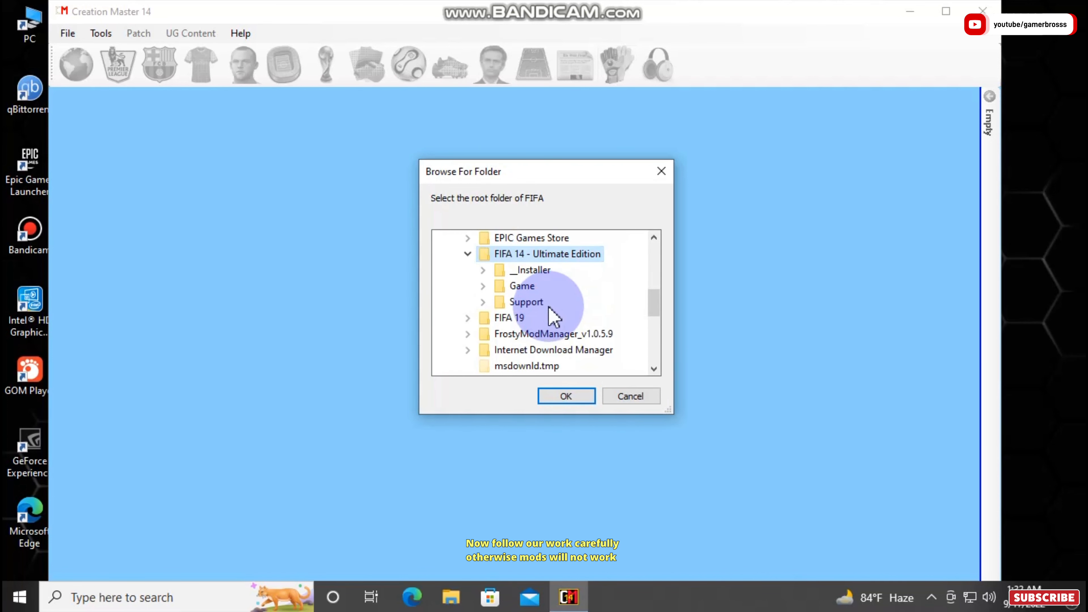
{"action": "left_click", "coordinate": [555, 399]}
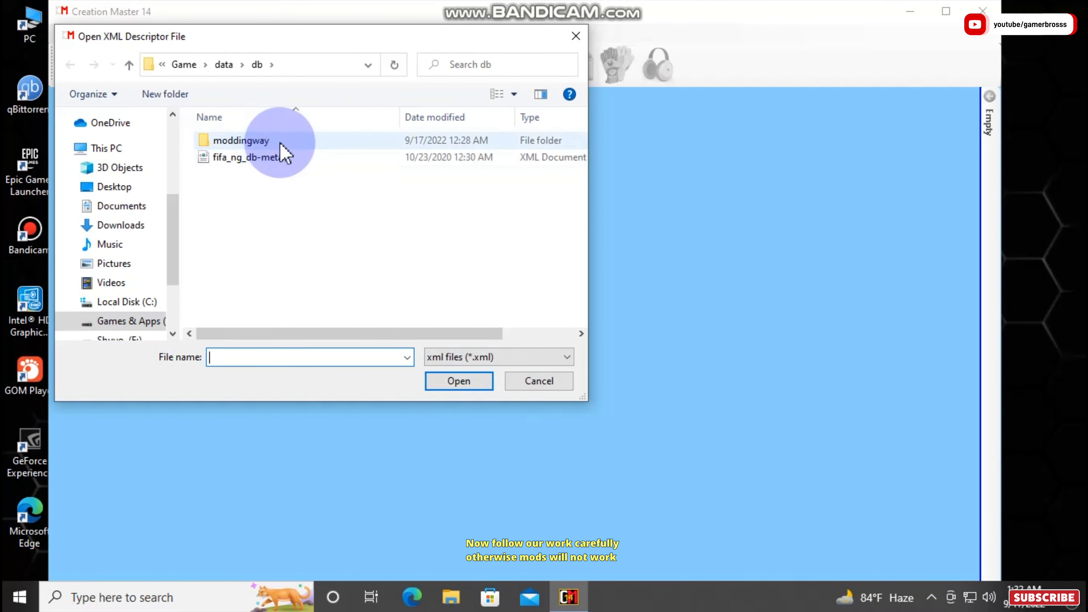
Step: Load the fifa_ng_db-meta descriptor from the moddingway folder and the fifa_ng_db database from the db folder
{"action": "double_click", "coordinate": [264, 144]}
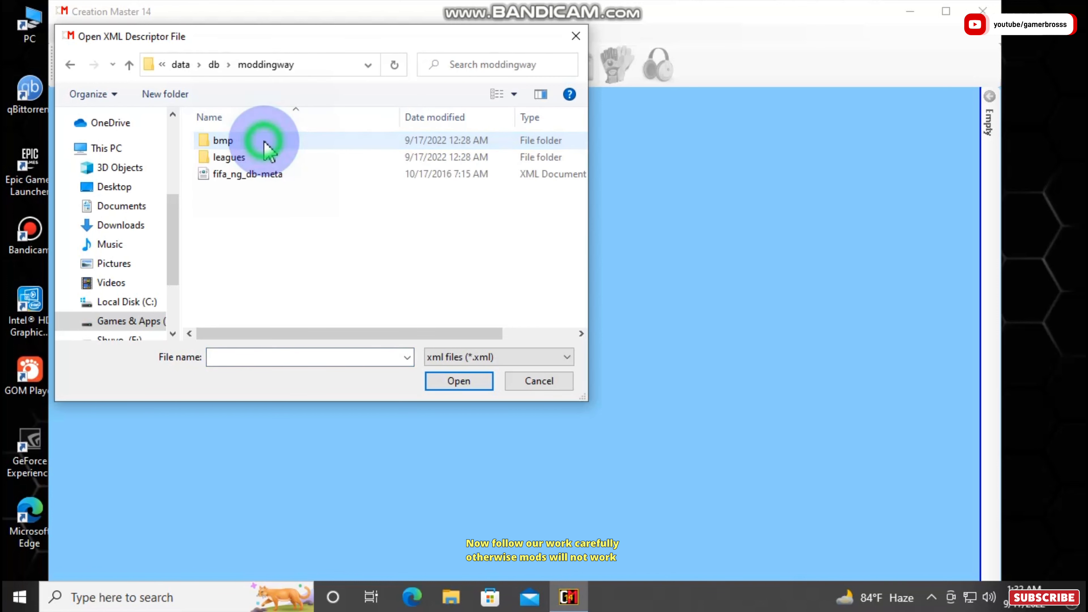
{"action": "left_click", "coordinate": [259, 180]}
{"action": "left_click", "coordinate": [455, 381]}
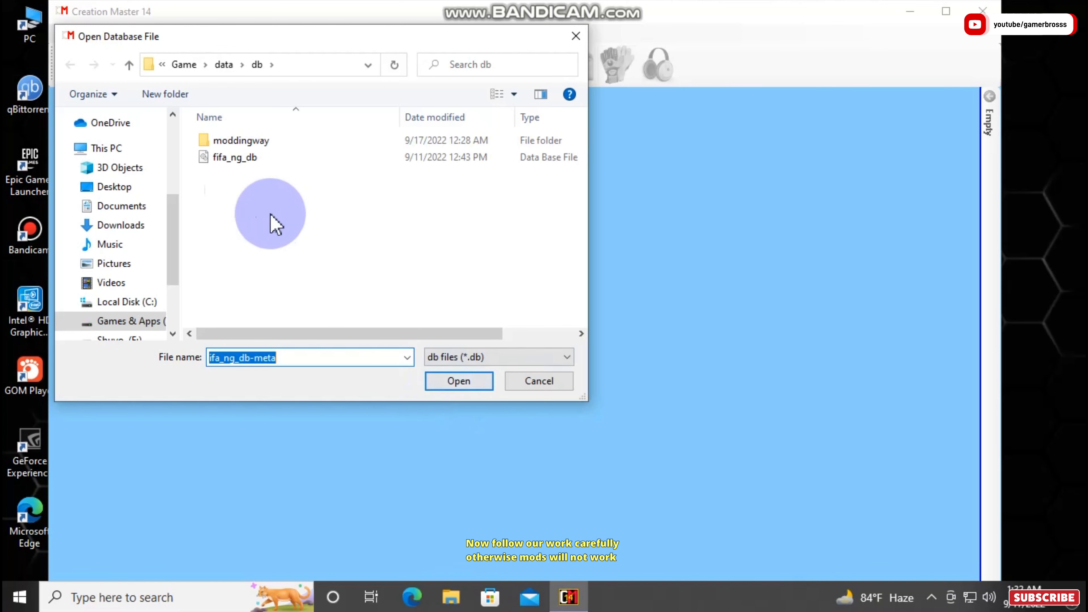
{"action": "left_click", "coordinate": [230, 159]}
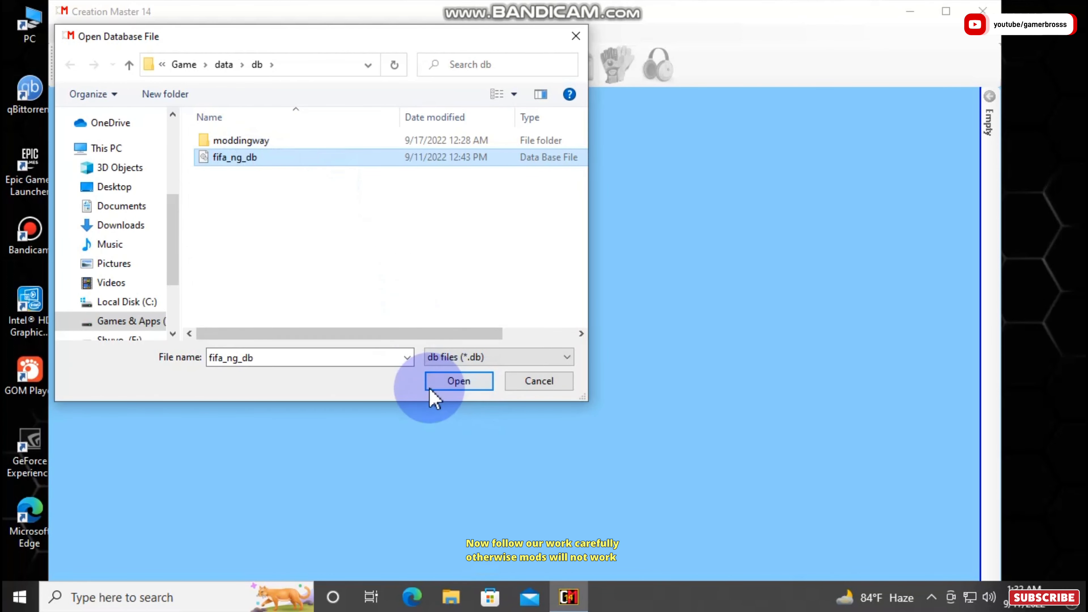
{"action": "left_click", "coordinate": [460, 382]}
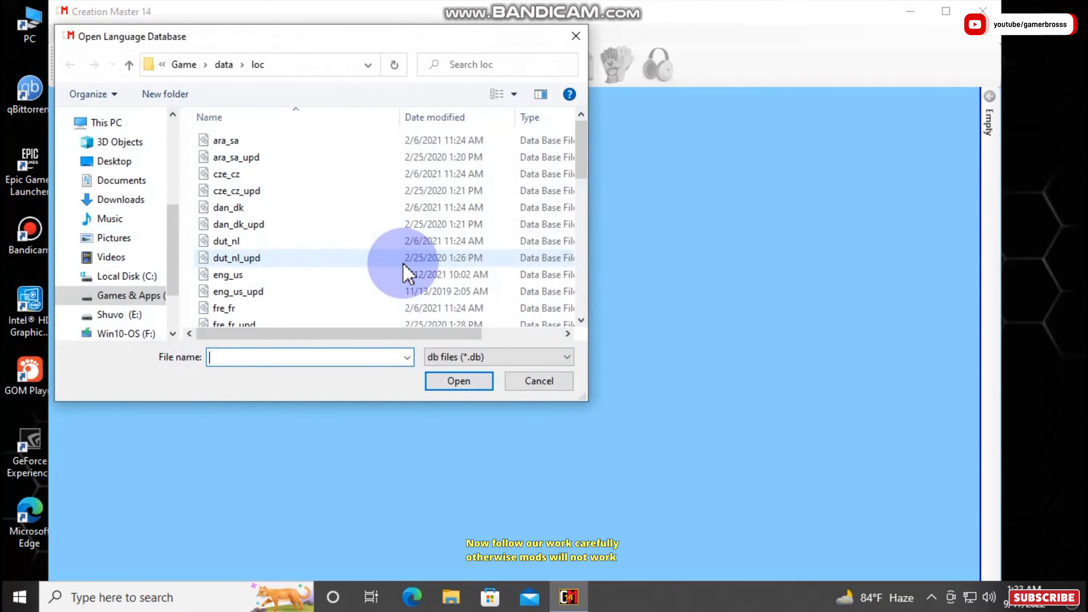
Step: Load eng_us from the loc folder as the language database
{"action": "scroll", "coordinate": [338, 265], "scroll_direction": "down", "scroll_amount": 10}
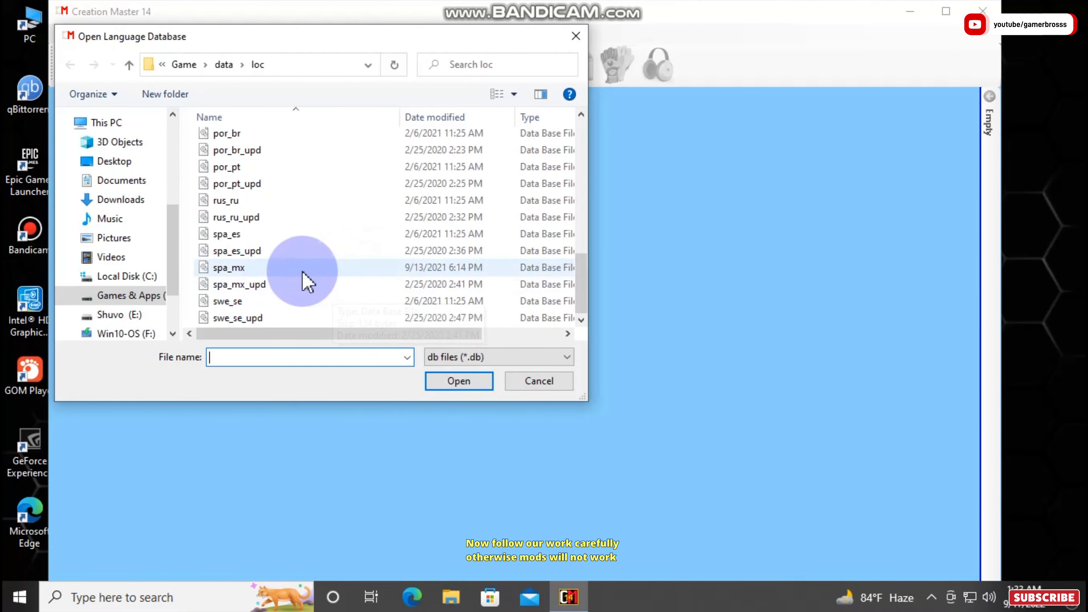
{"action": "scroll", "coordinate": [304, 280], "scroll_direction": "up", "scroll_amount": 10}
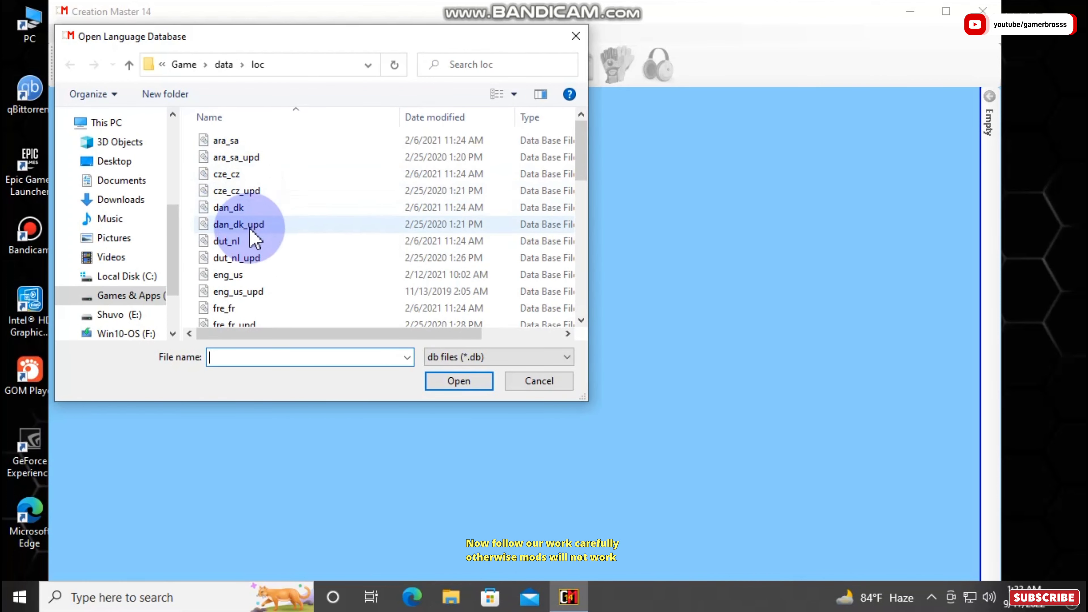
{"action": "left_click", "coordinate": [252, 276]}
{"action": "left_click", "coordinate": [449, 383]}
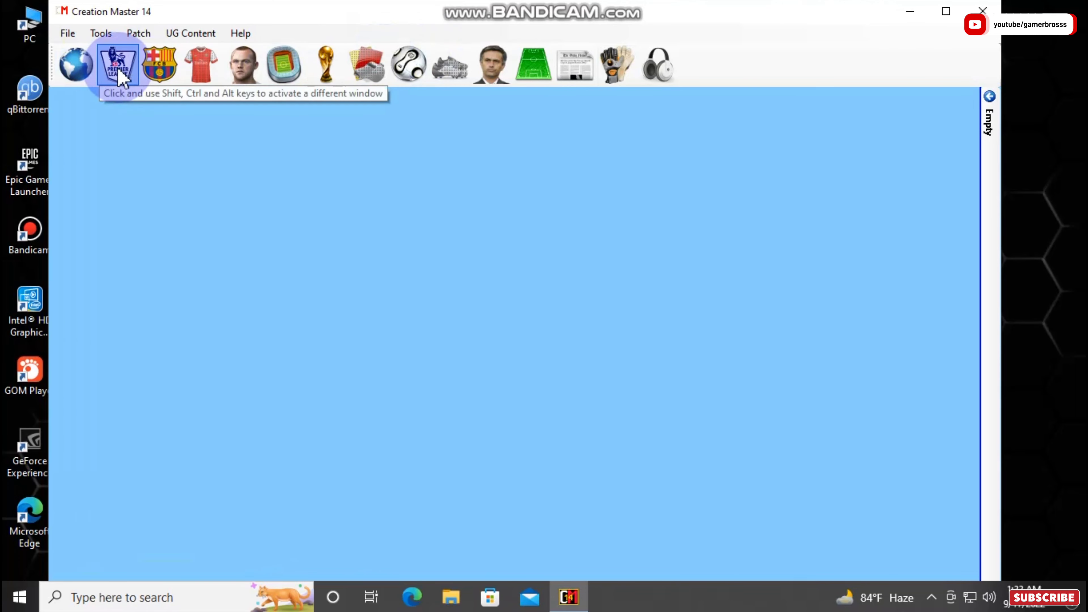
Step: Regenerate the game's fat and BH files and confirm the regeneration
{"action": "left_click", "coordinate": [103, 35]}
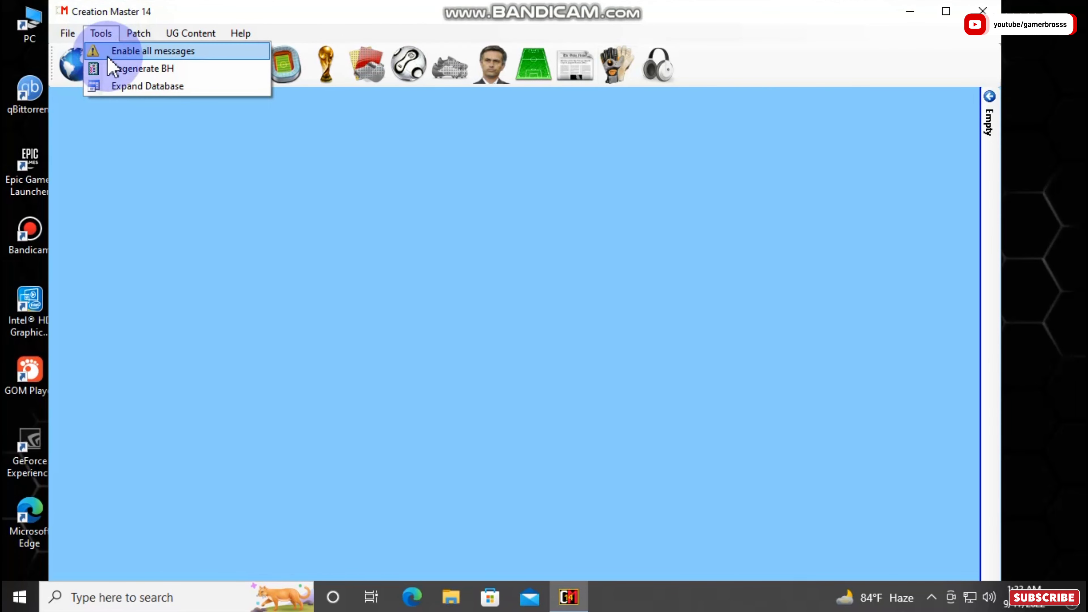
{"action": "left_click", "coordinate": [157, 71]}
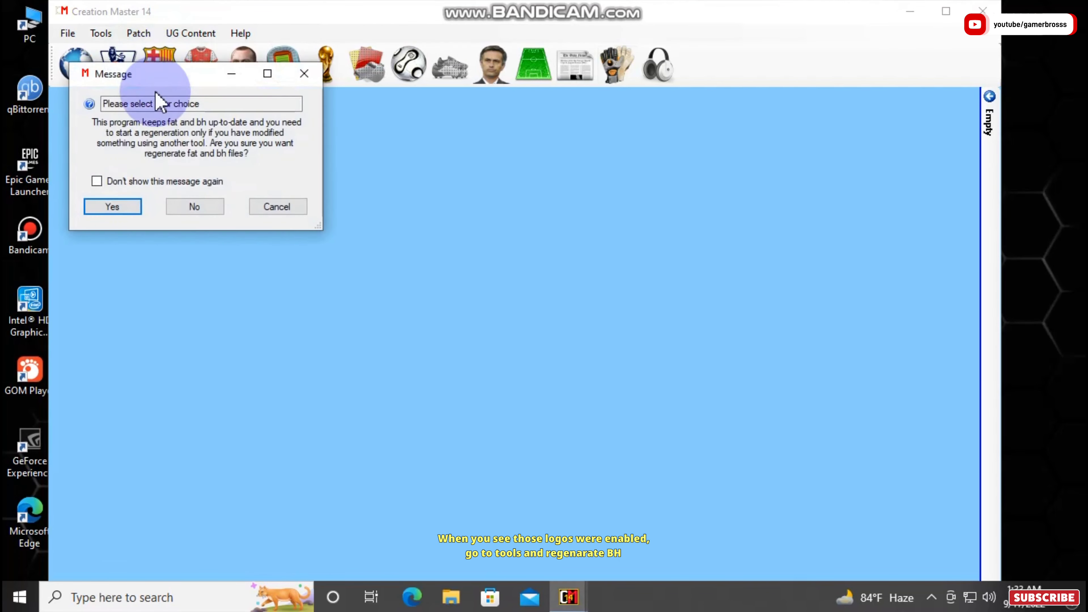
{"action": "left_click", "coordinate": [113, 208]}
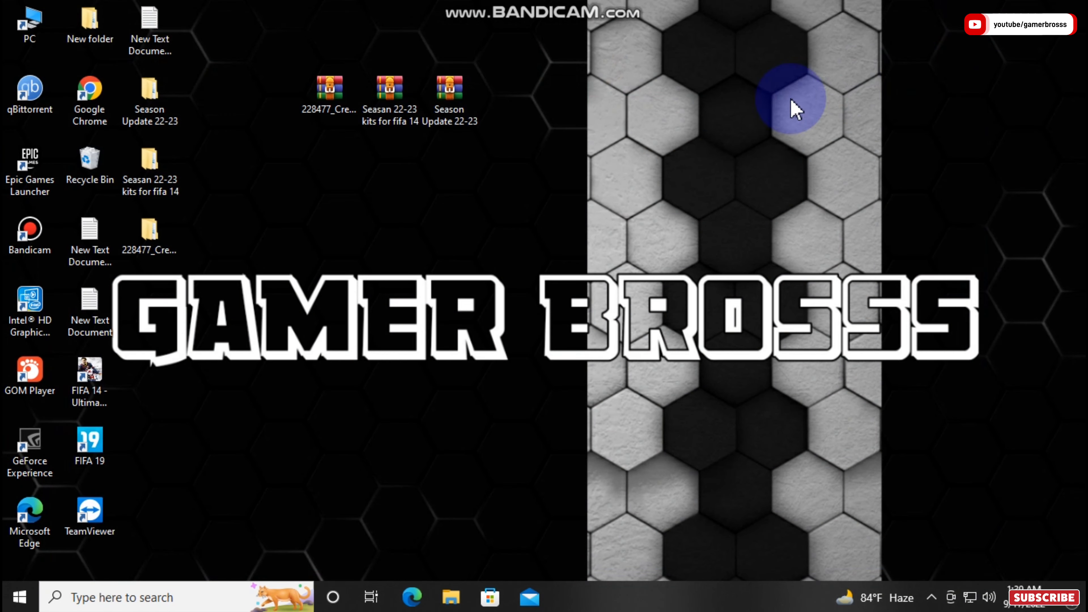
Step: Open New folder on the desktop, examine the FIFA 14 PC 21-22 Ultra Edition V2 archives, and return to the desktop
{"action": "right_click", "coordinate": [579, 176]}
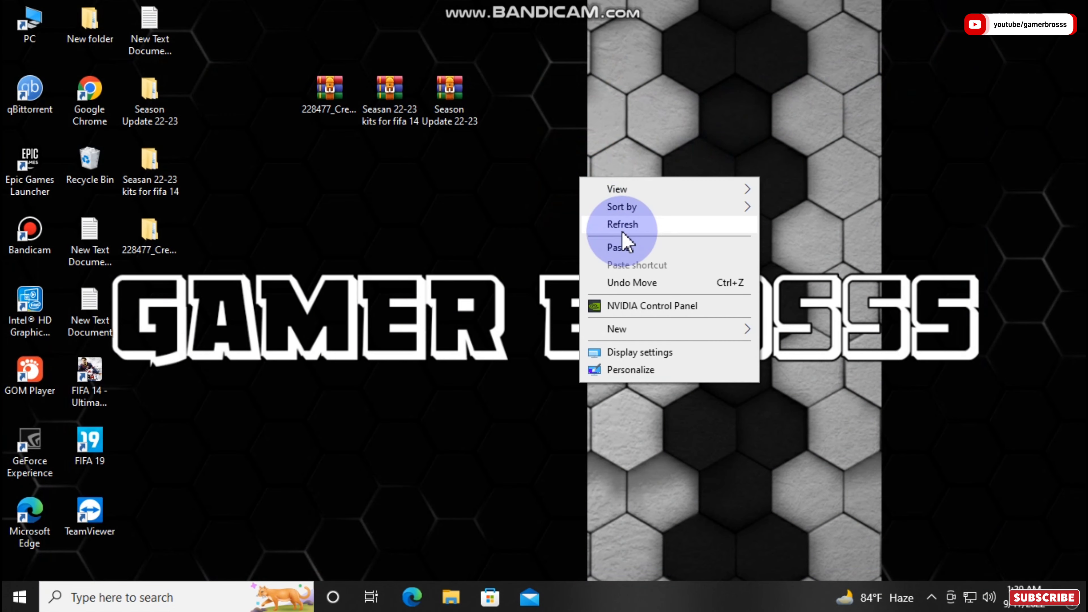
{"action": "left_click", "coordinate": [623, 224]}
{"action": "double_click", "coordinate": [90, 24]}
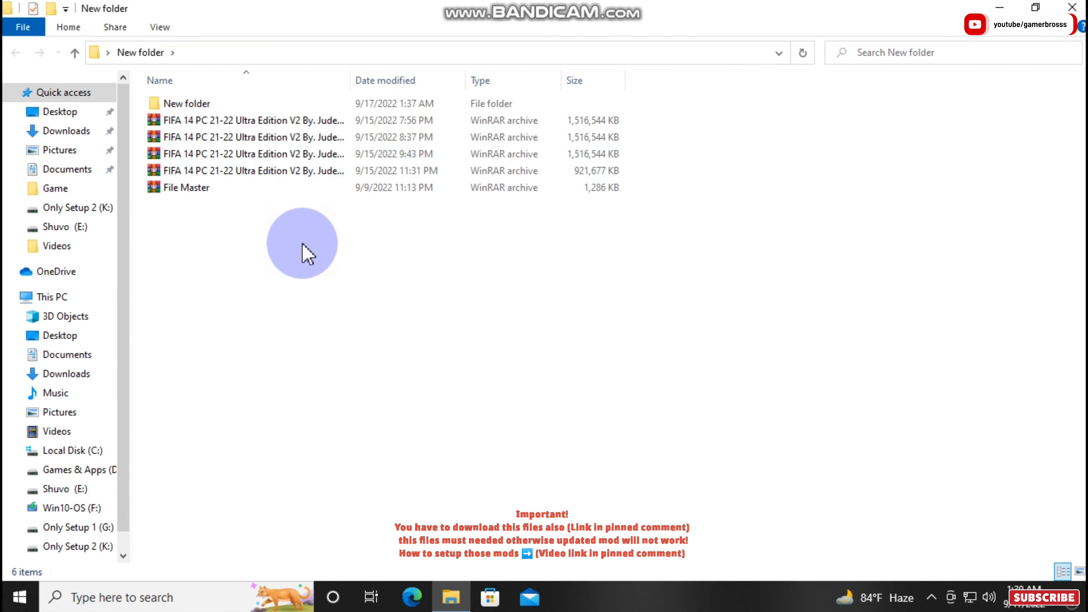
{"action": "left_click_drag", "start_coordinate": [307, 252], "coordinate": [277, 246]}
{"action": "right_click", "coordinate": [277, 247]}
{"action": "left_click", "coordinate": [607, 287]}
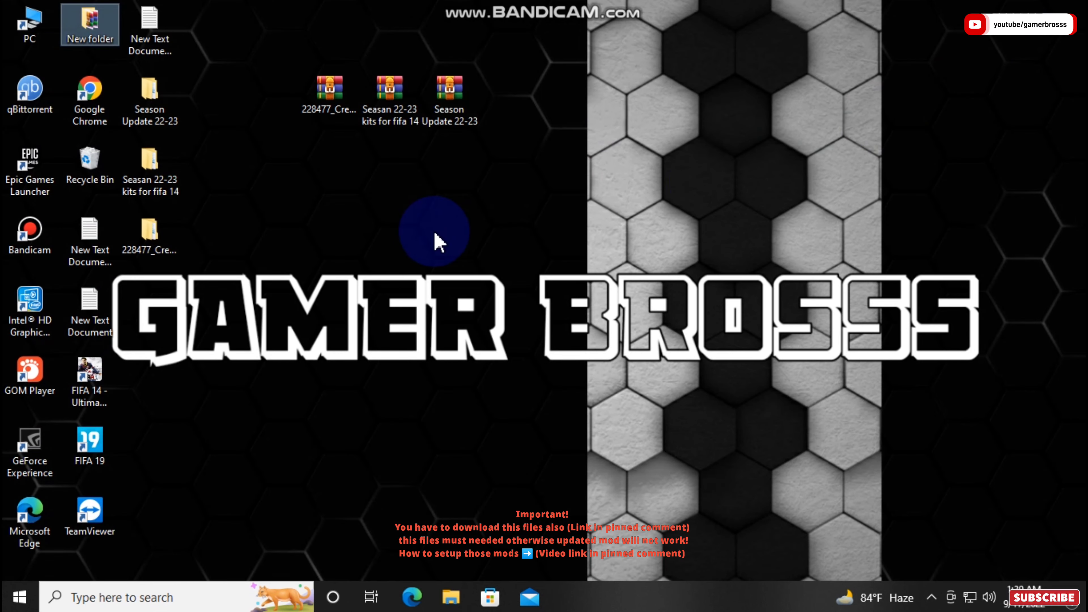
{"action": "right_click", "coordinate": [431, 221]}
{"action": "left_click", "coordinate": [448, 256]}
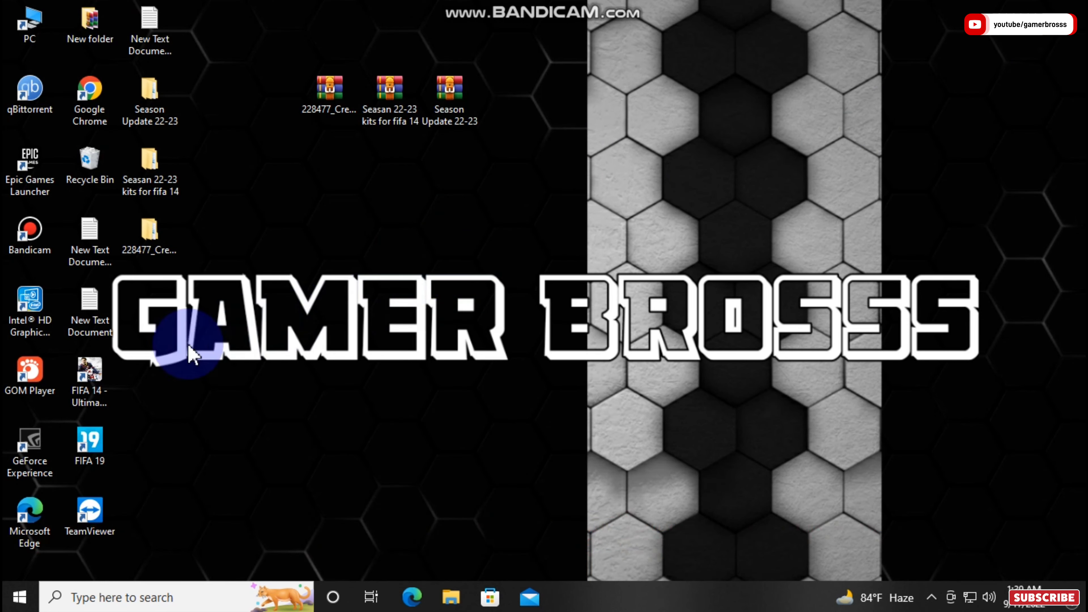
Step: Start the game from the FIFA 14 - Ultimate Edition shortcut and its launcher, and return the shortcut to its place above FIFA 19
{"action": "left_click_drag", "start_coordinate": [312, 282], "coordinate": [332, 261]}
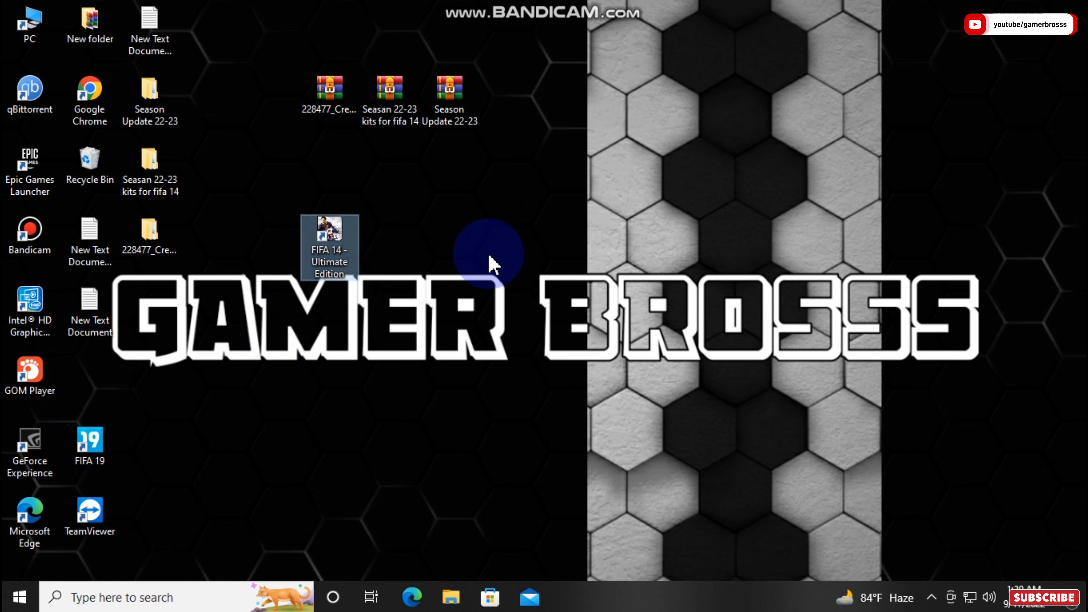
{"action": "double_click", "coordinate": [329, 268]}
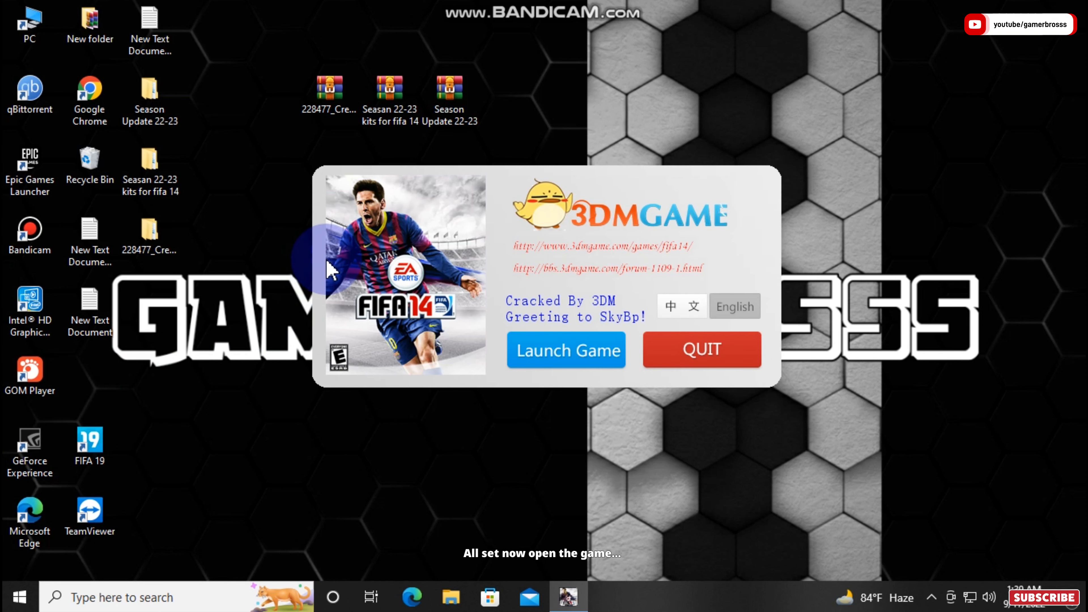
{"action": "left_click", "coordinate": [590, 365]}
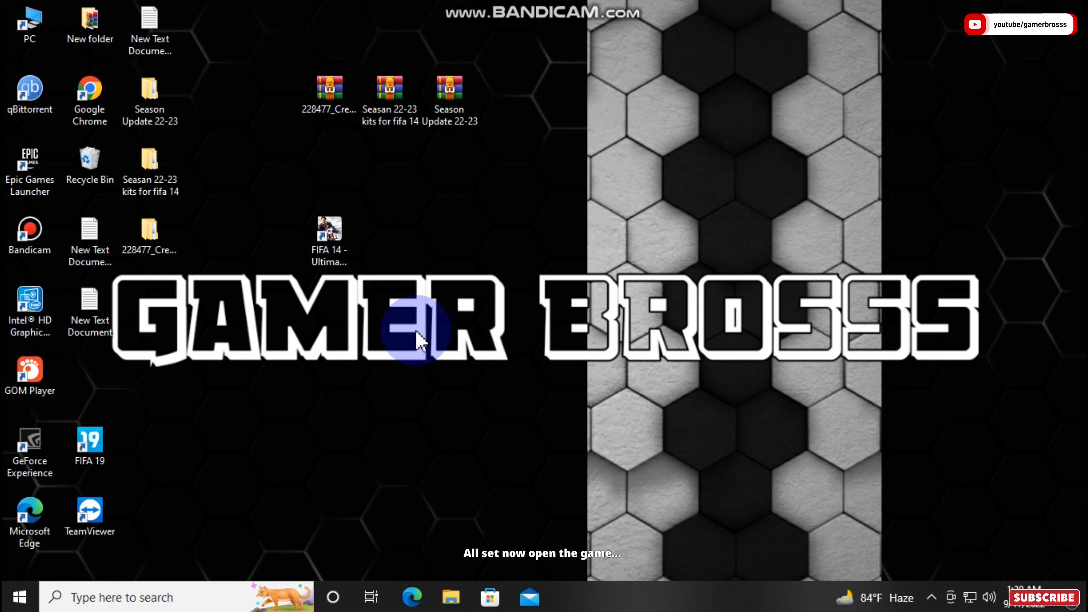
{"action": "left_click_drag", "start_coordinate": [312, 276], "coordinate": [154, 374]}
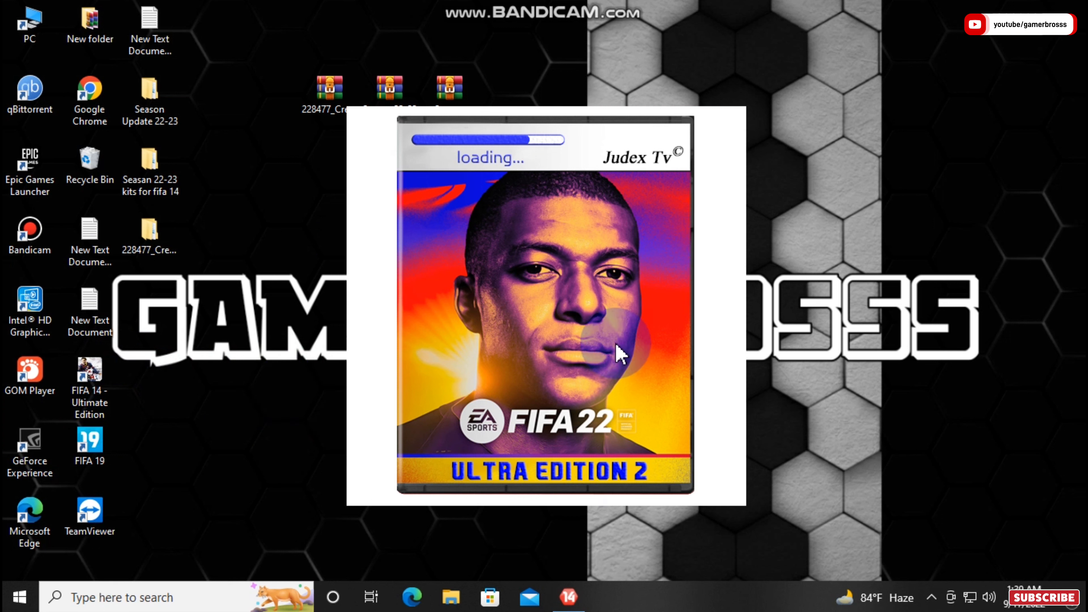
{"action": "left_click", "coordinate": [620, 354]}
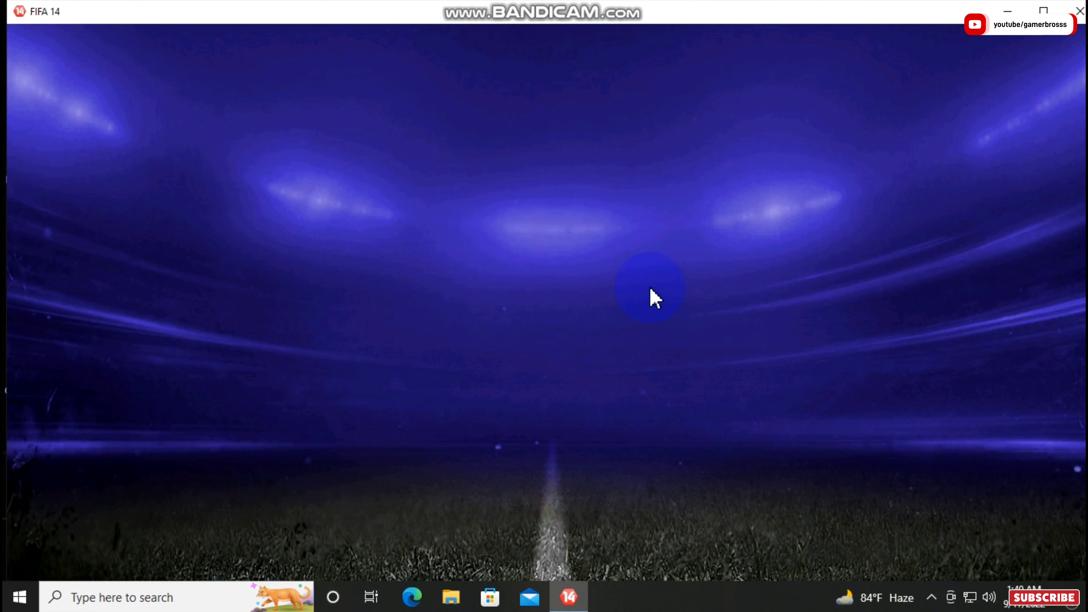
Step: Pass the FIFA 14 intro and title screens and dismiss the EA server message
{"action": "left_click", "coordinate": [654, 297]}
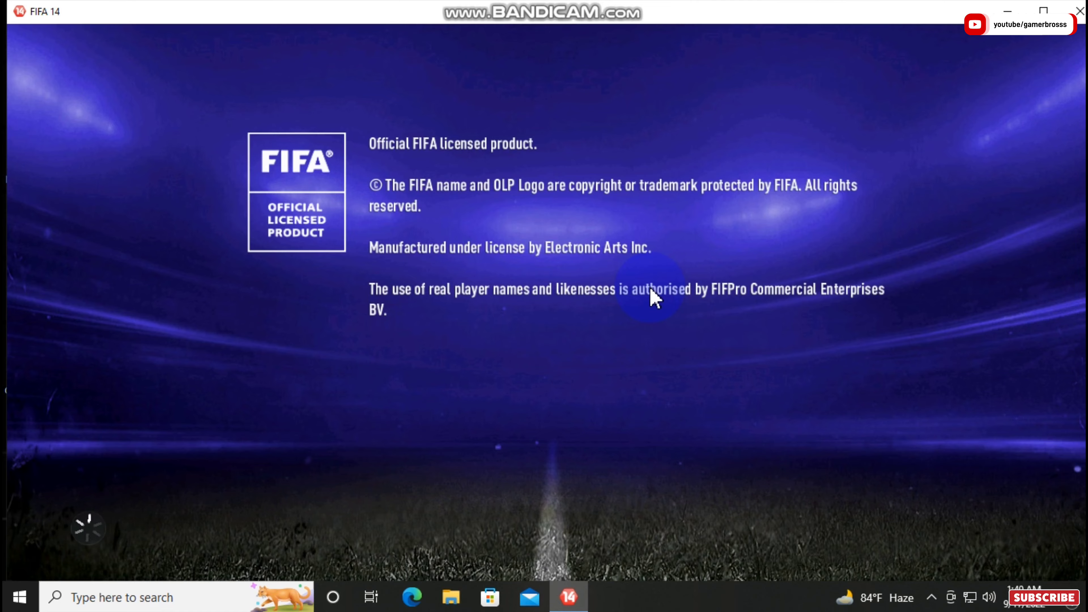
{"action": "key", "text": "space"}
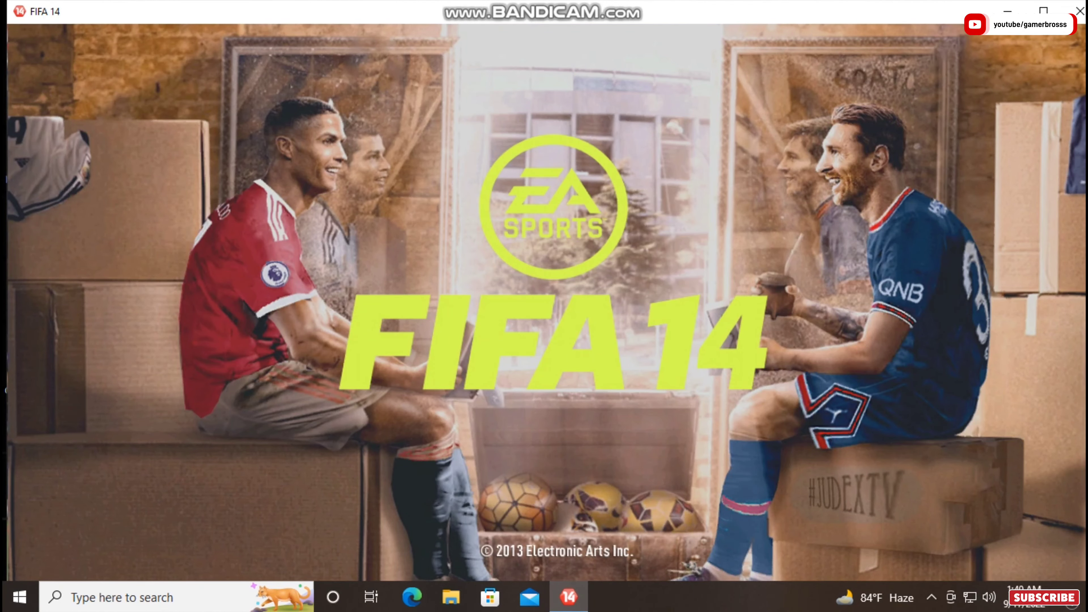
{"action": "key", "text": "space"}
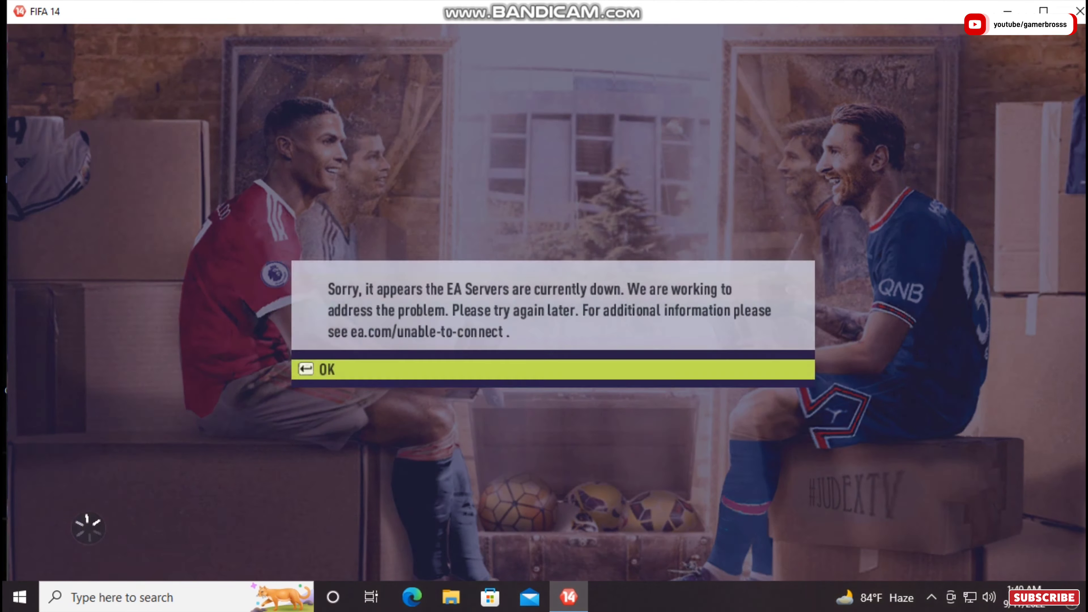
{"action": "key", "text": "Return"}
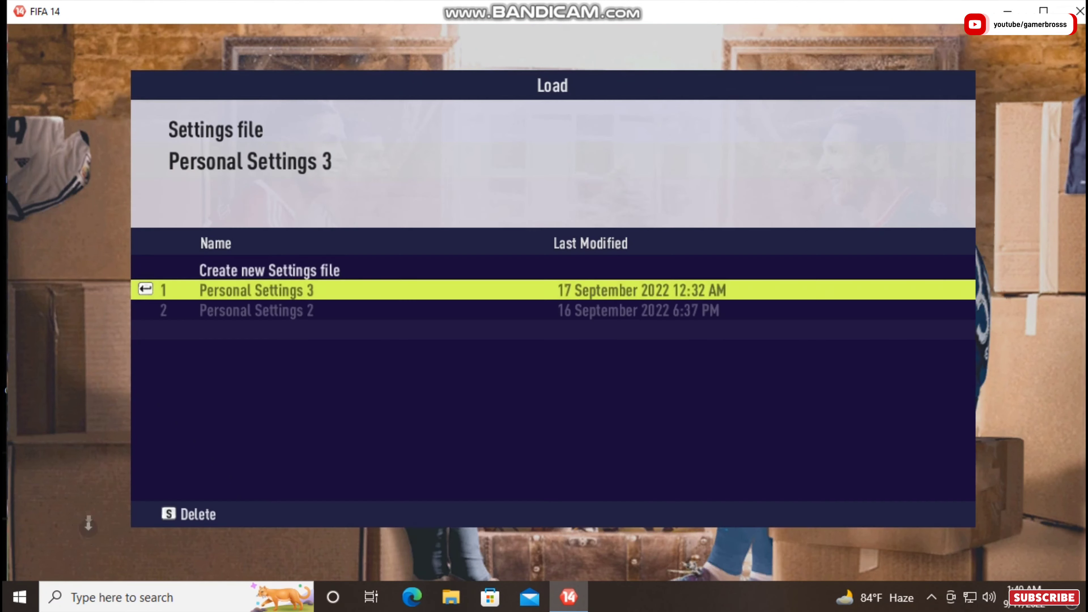
Step: Create a new settings file named Personal Settings 4
{"action": "key", "text": "Up"}
{"action": "key", "text": "Return"}
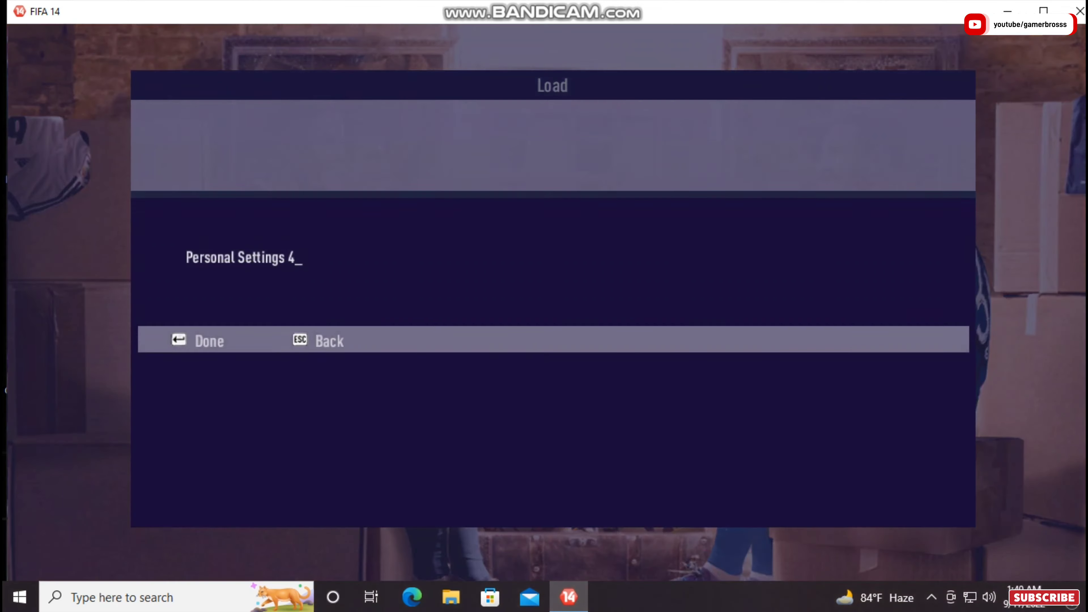
{"action": "key", "text": "Return"}
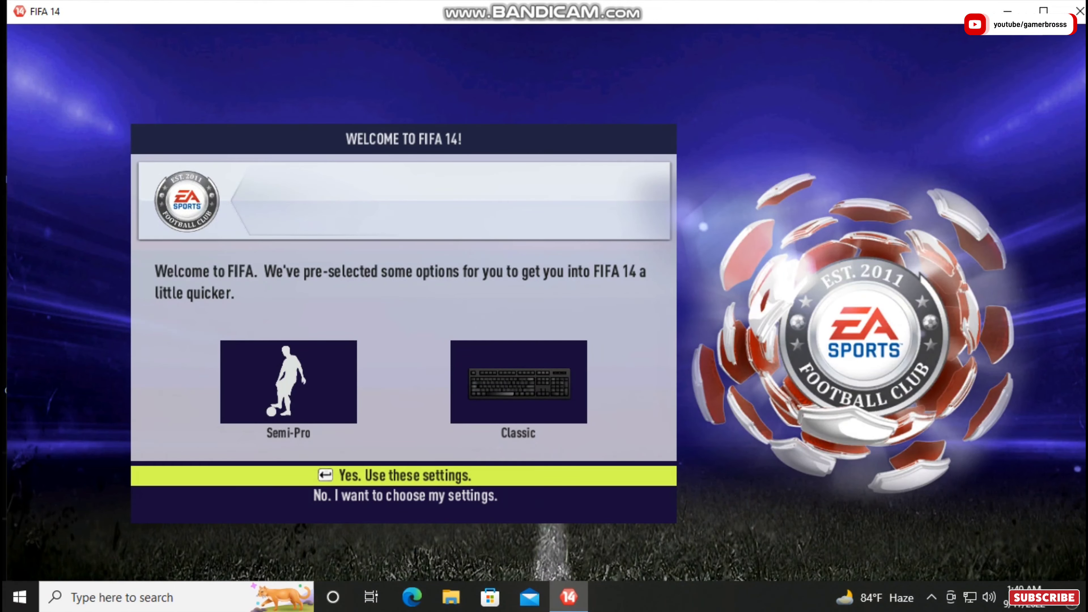
Step: Accept the pre-selected Semi-Pro difficulty and Classic keyboard settings and continue to the main menu
{"action": "key", "text": "Return"}
{"action": "key", "text": "Return"}
{"action": "key", "text": "Return"}
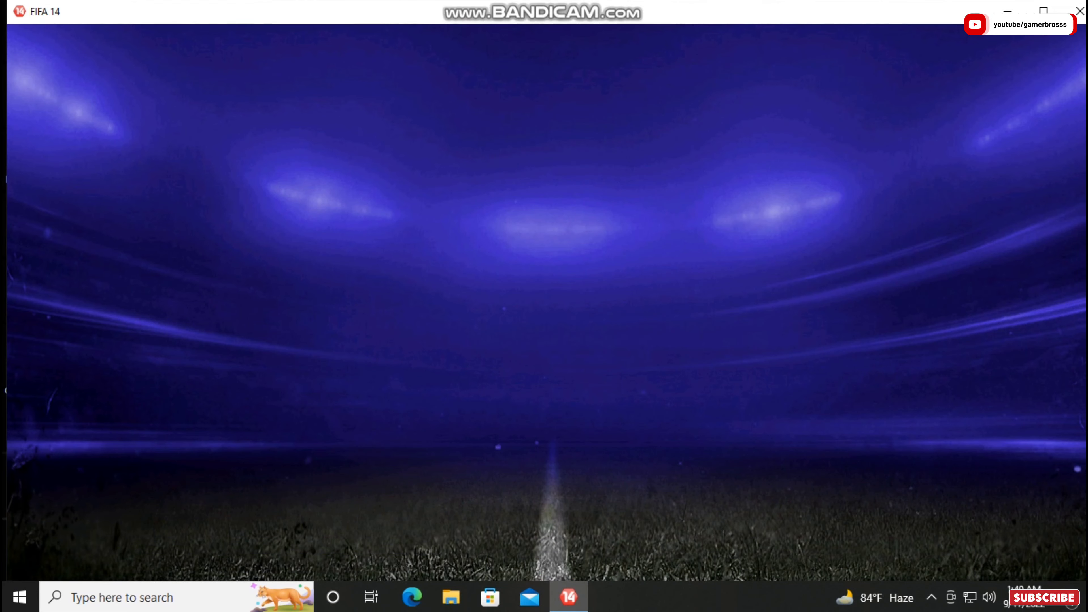
{"action": "key", "text": "Return"}
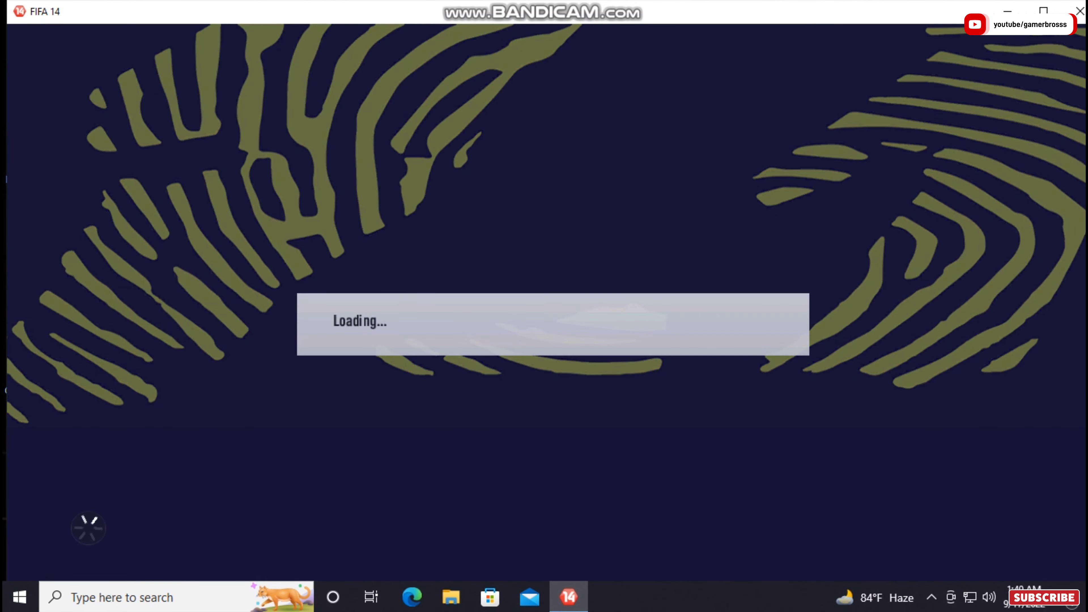
Step: Go to the Customise section and open Team Management within Edit Teams
{"action": "key", "text": "e"}
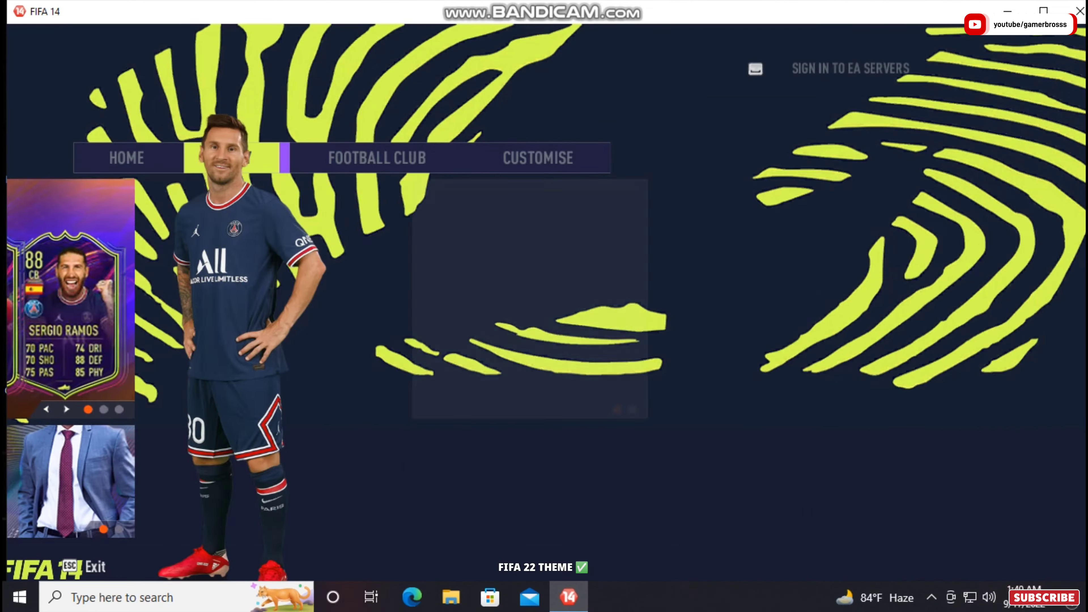
{"action": "key", "text": "q"}
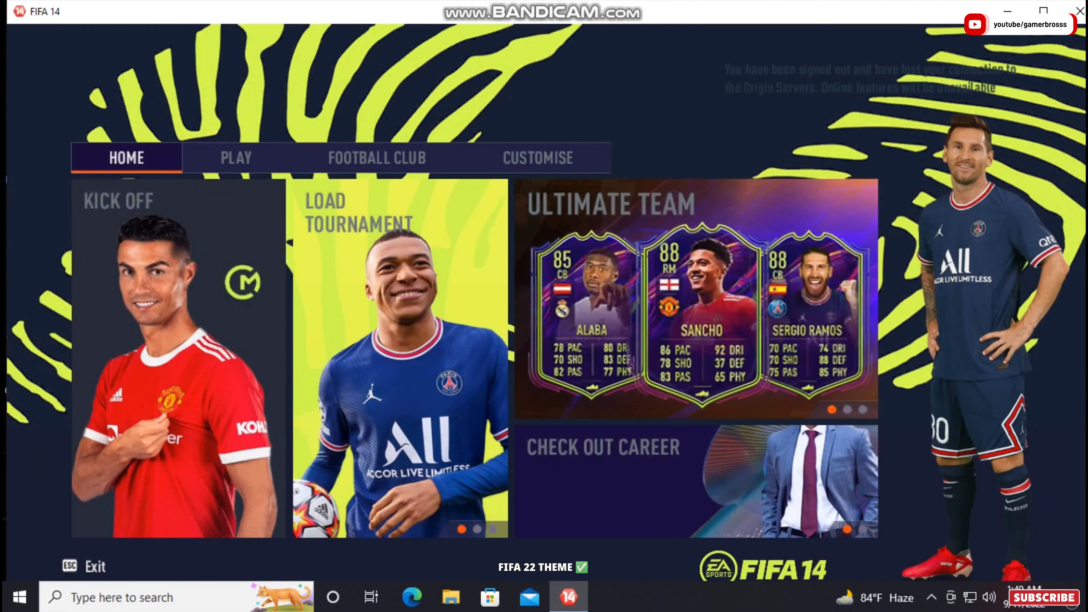
{"action": "key", "text": "q"}
{"action": "key", "text": "Down"}
{"action": "key", "text": "Down"}
{"action": "key", "text": "Right"}
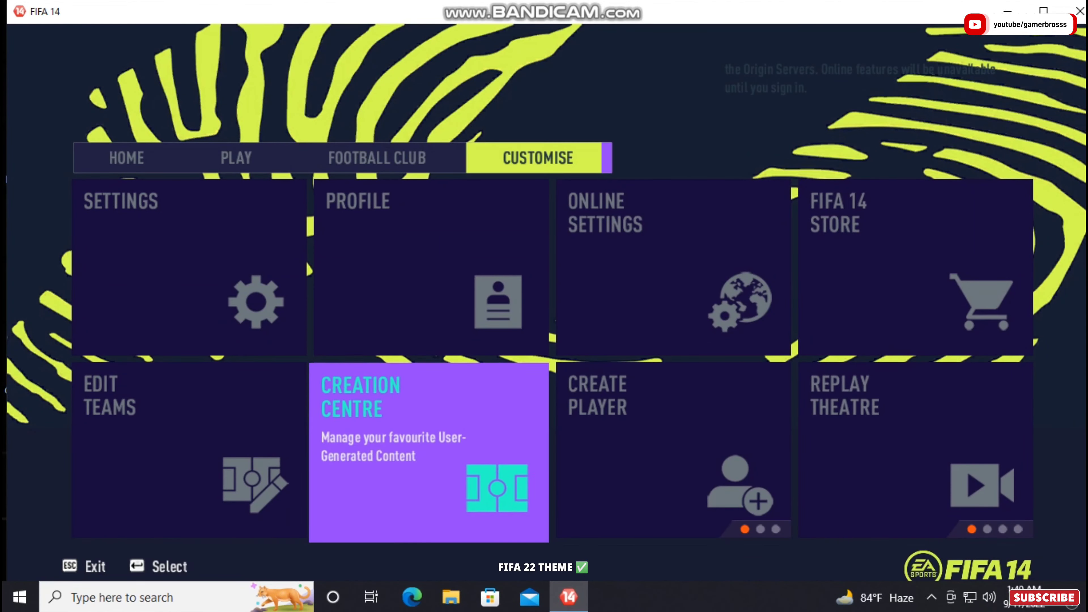
{"action": "key", "text": "Left"}
{"action": "key", "text": "Return"}
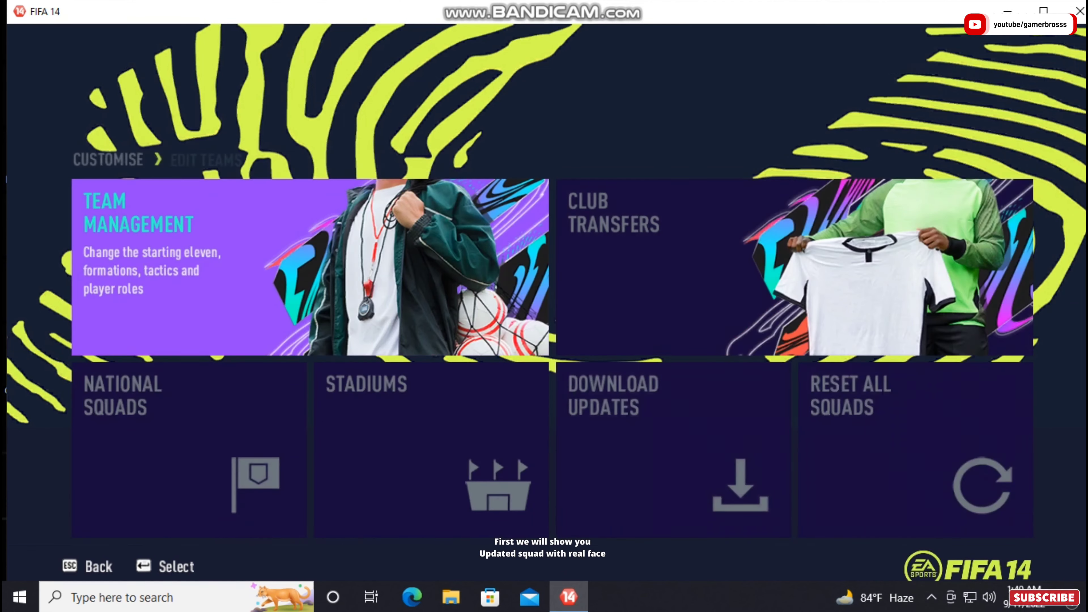
{"action": "key", "text": "Return"}
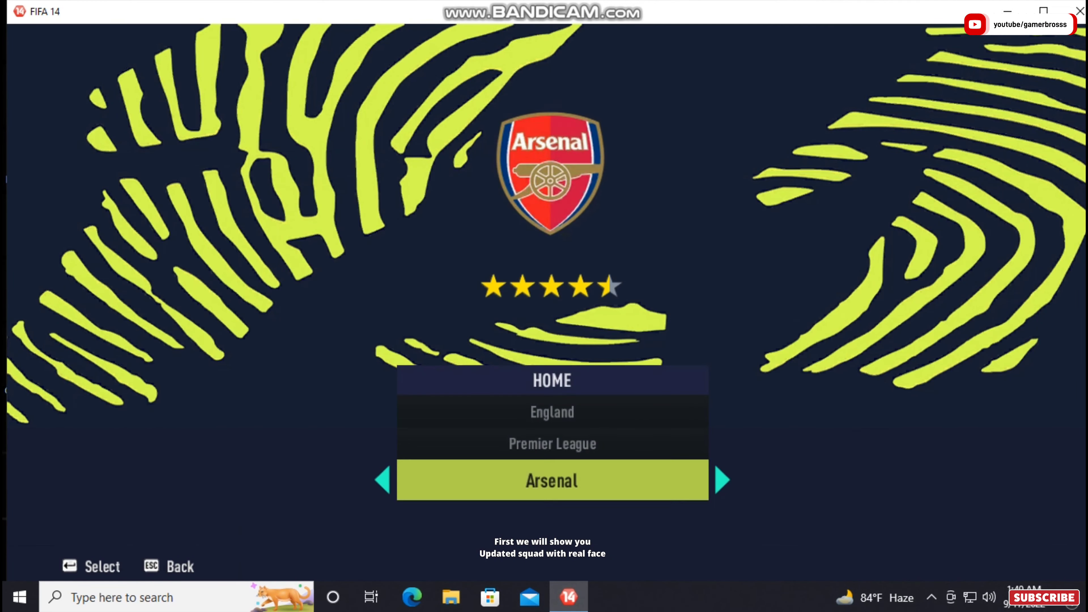
Step: Open Arsenal's squad, examine its starters and substitutes with their faces and ratings, and return to team selection
{"action": "key", "text": "Return"}
{"action": "key", "text": "Return"}
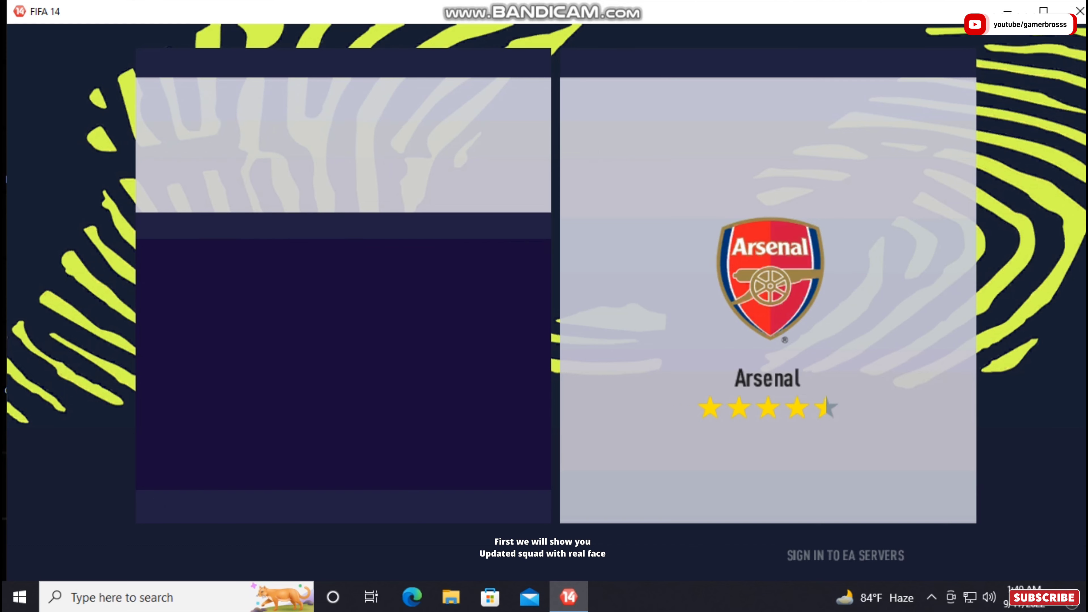
{"action": "key", "text": "Down"}
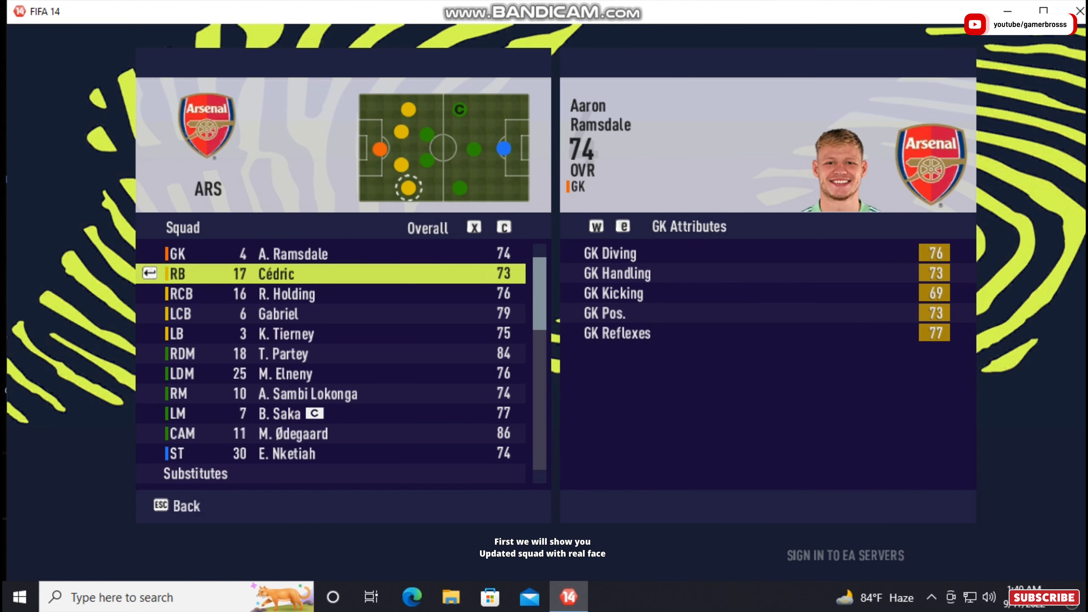
{"action": "key", "text": "Down"}
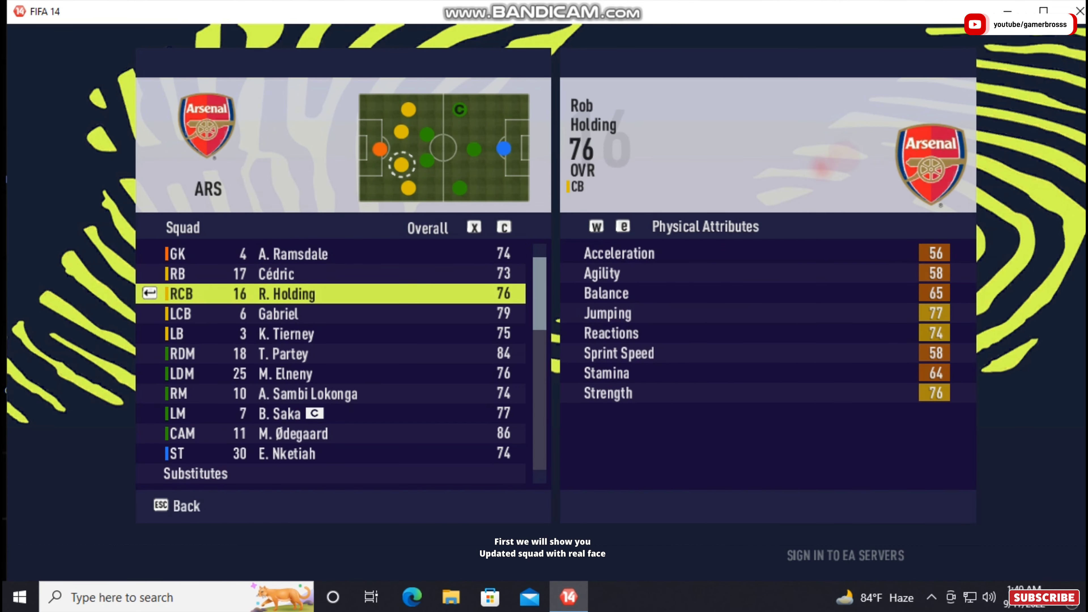
{"action": "key", "text": "Down"}
{"action": "key", "text": "Down"}
{"action": "key", "text": "Down"}
{"action": "key", "text": "Down"}
{"action": "key", "text": "Down"}
{"action": "key", "text": "Down"}
{"action": "key", "text": "Down"}
{"action": "key", "text": "Down"}
{"action": "key", "text": "Down"}
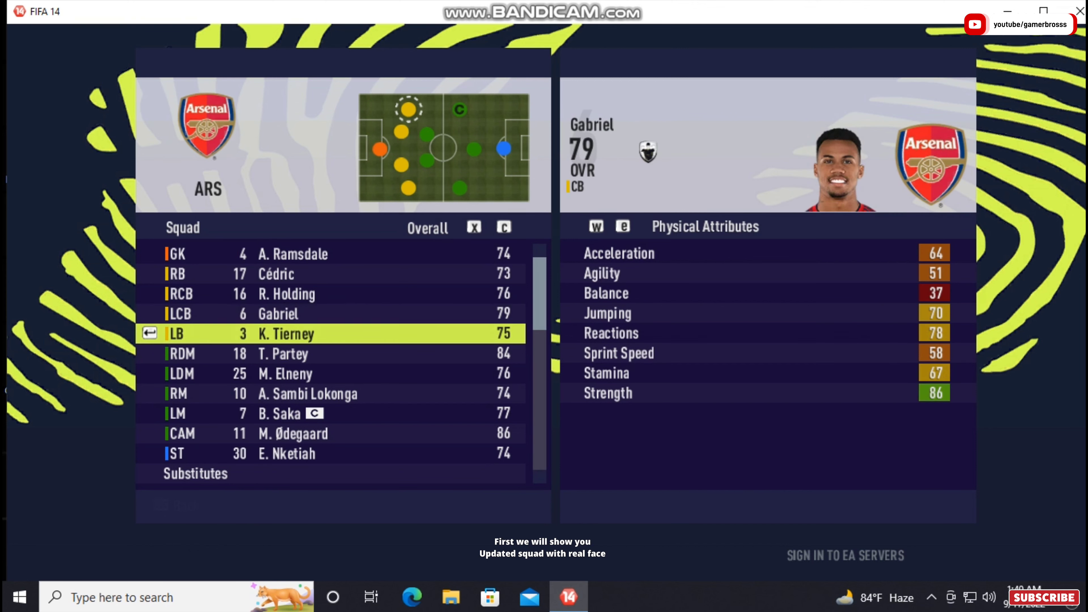
{"action": "key", "text": "Down"}
{"action": "key", "text": "Down"}
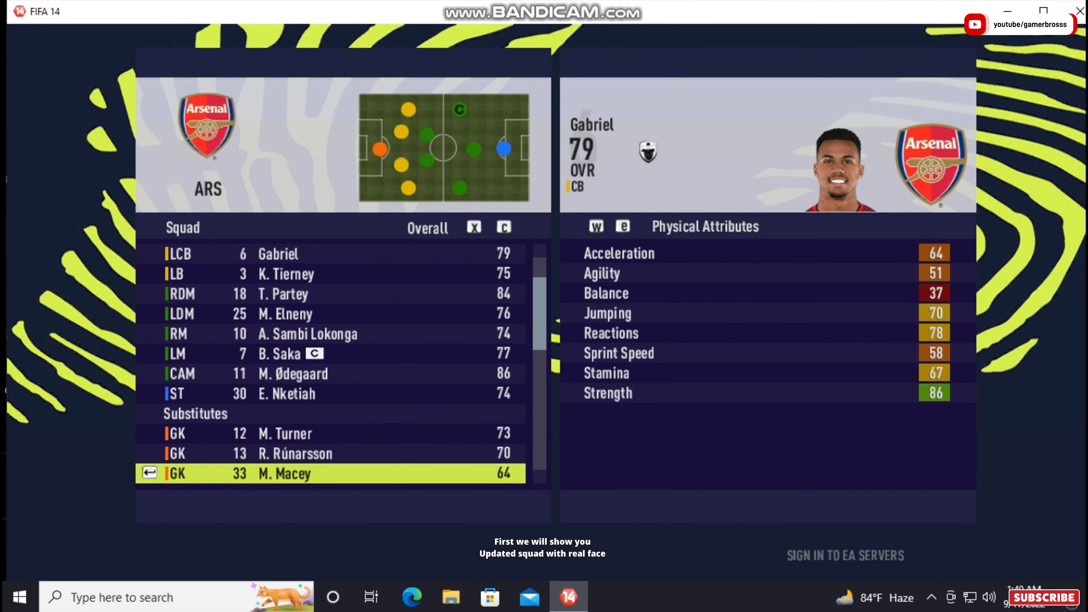
{"action": "key", "text": "Down"}
{"action": "key", "text": "Down"}
{"action": "key", "text": "Down"}
{"action": "key", "text": "Escape"}
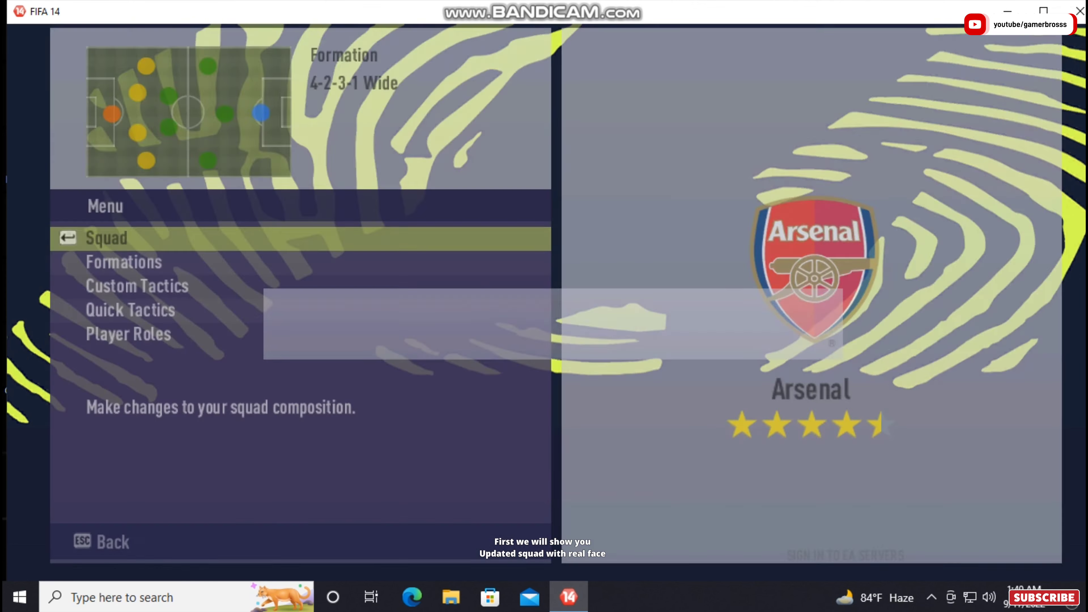
{"action": "key", "text": "Escape"}
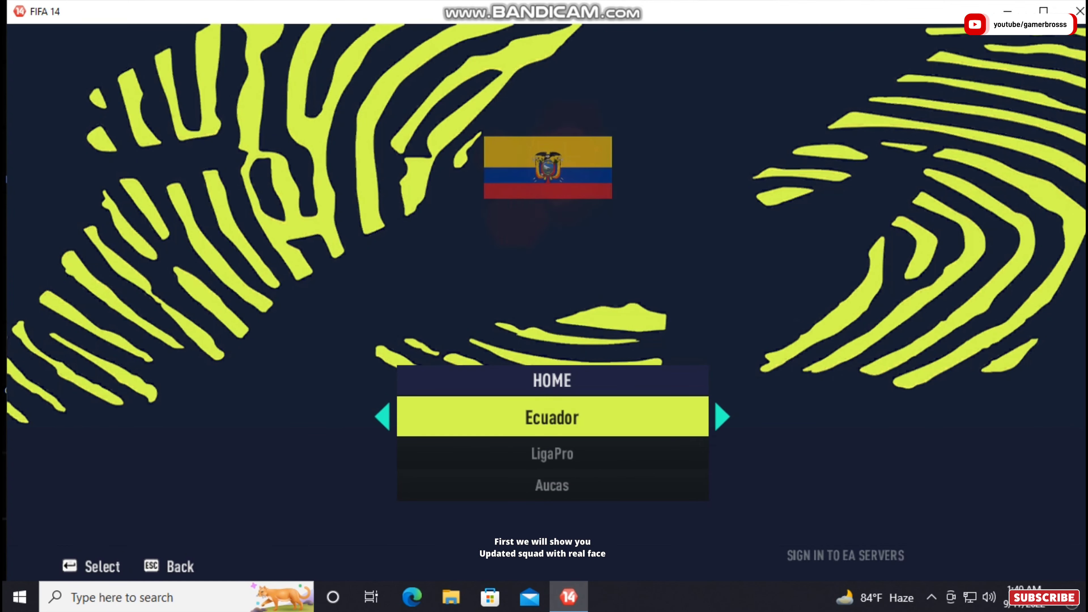
Step: Choose Manchester United from England's Premier League and open its team management
{"action": "key", "text": "Right"}
{"action": "key", "text": "Down"}
{"action": "key", "text": "Down"}
{"action": "key", "text": "Right"}
{"action": "key", "text": "Right"}
{"action": "key", "text": "Right"}
{"action": "key", "text": "Right"}
{"action": "key", "text": "Right"}
{"action": "key", "text": "Right"}
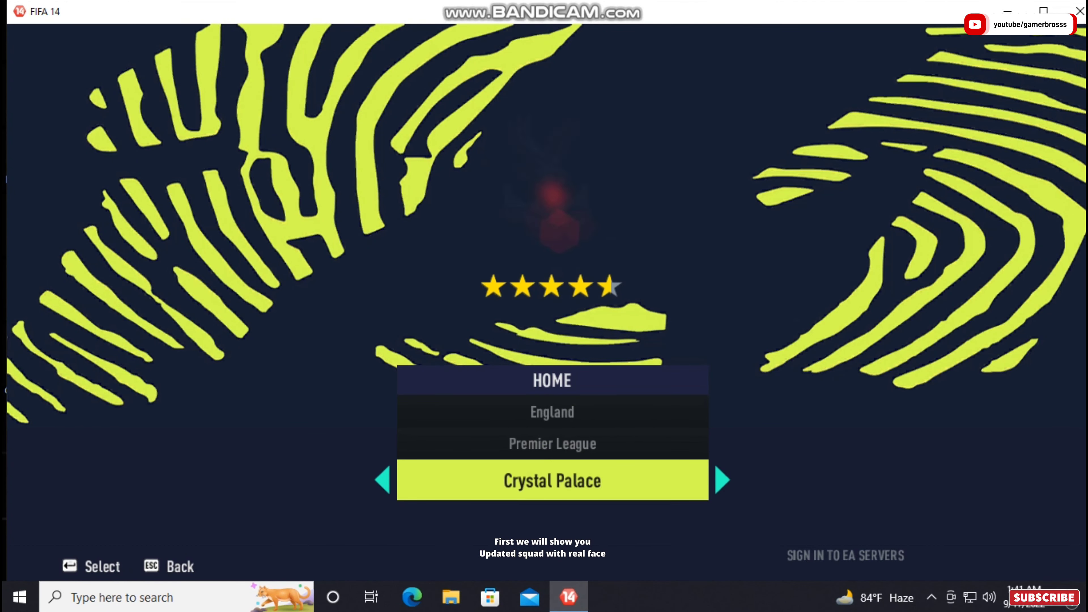
{"action": "key", "text": "Right"}
{"action": "key", "text": "Right"}
{"action": "key", "text": "Right"}
{"action": "key", "text": "Right"}
{"action": "key", "text": "Right"}
{"action": "key", "text": "Right"}
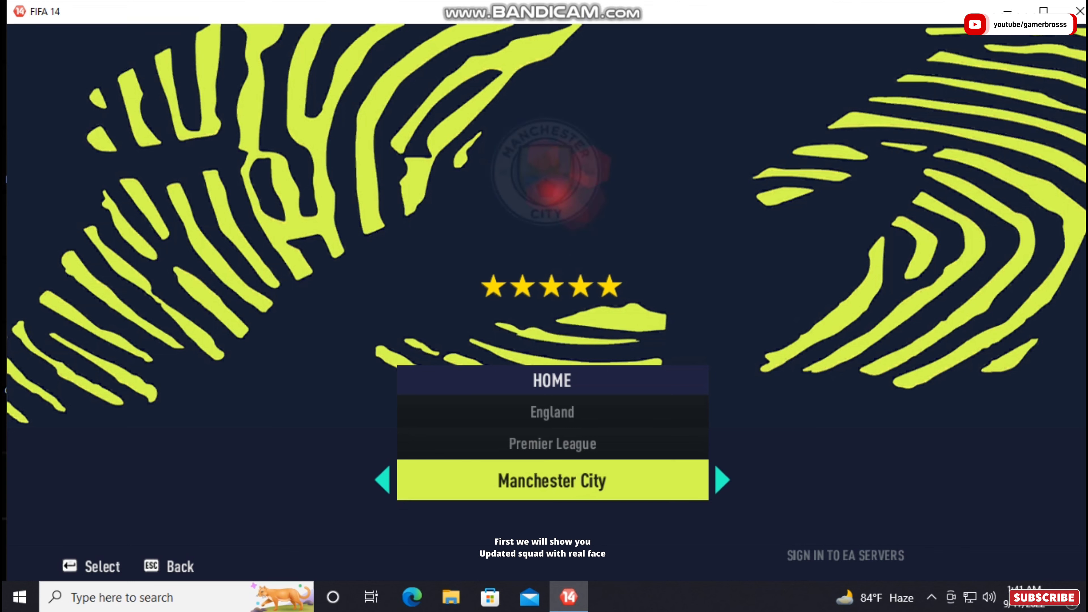
{"action": "key", "text": "Right"}
{"action": "key", "text": "Return"}
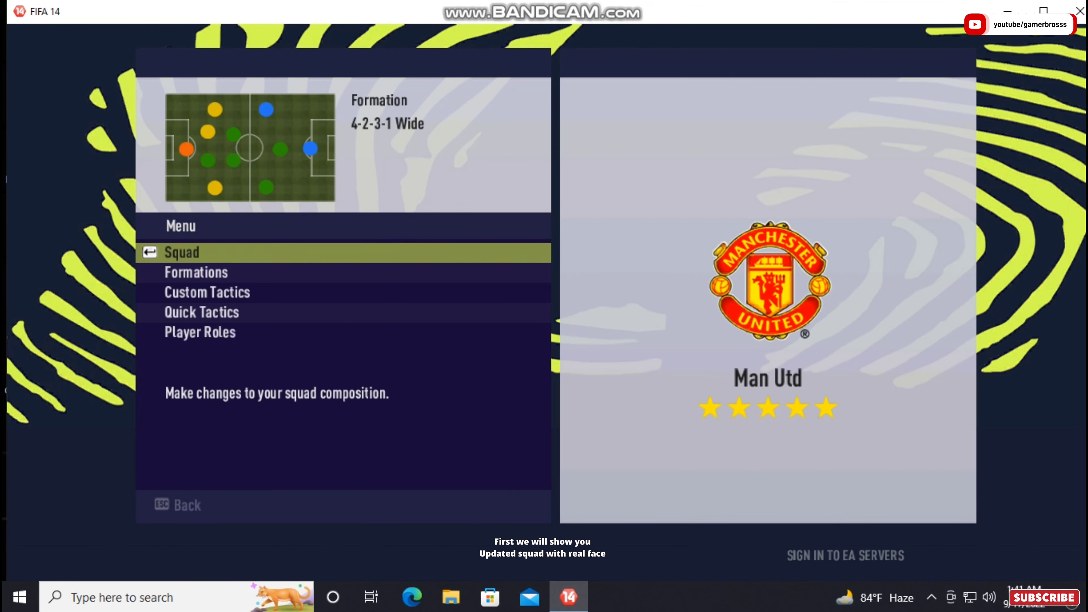
Step: Examine Manchester United's squad from starters to reserves, checking player faces and ratings, and return to team selection
{"action": "key", "text": "Return"}
{"action": "key", "text": "Down"}
{"action": "key", "text": "Down"}
{"action": "key", "text": "Down"}
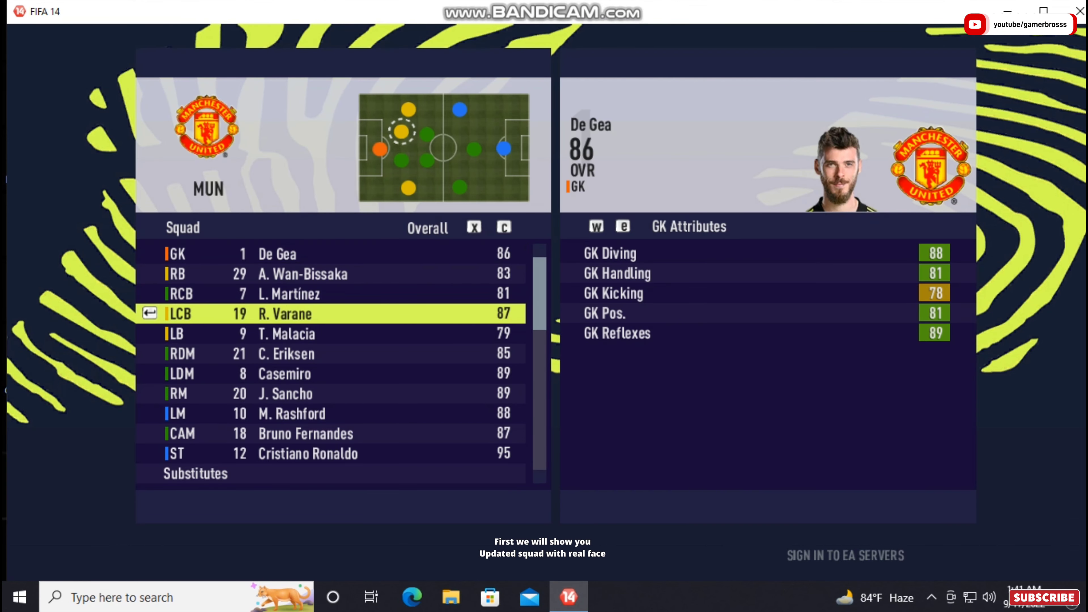
{"action": "key", "text": "Down"}
{"action": "key", "text": "Down"}
{"action": "key", "text": "Down"}
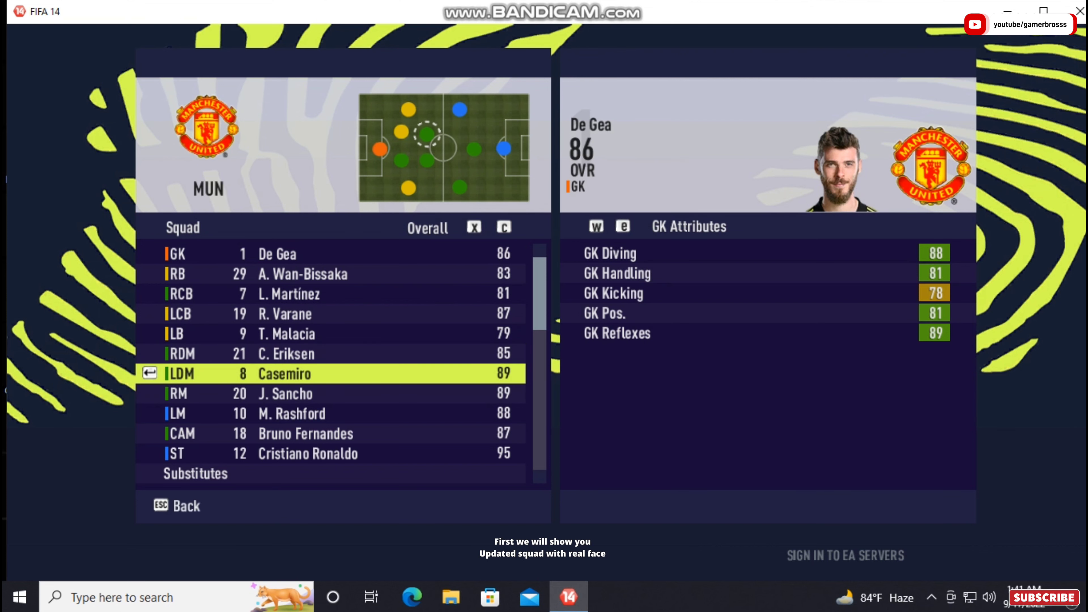
{"action": "key", "text": "Down"}
{"action": "key", "text": "Down"}
{"action": "key", "text": "Down"}
{"action": "key", "text": "Down"}
{"action": "key", "text": "Down"}
{"action": "key", "text": "Down"}
{"action": "key", "text": "Down"}
{"action": "key", "text": "Down"}
{"action": "key", "text": "Down"}
{"action": "key", "text": "Down"}
{"action": "key", "text": "Down"}
{"action": "key", "text": "Down"}
{"action": "key", "text": "Up"}
{"action": "key", "text": "Up"}
{"action": "key", "text": "Down"}
{"action": "key", "text": "Down"}
{"action": "key", "text": "Down"}
{"action": "key", "text": "Down"}
{"action": "key", "text": "Down"}
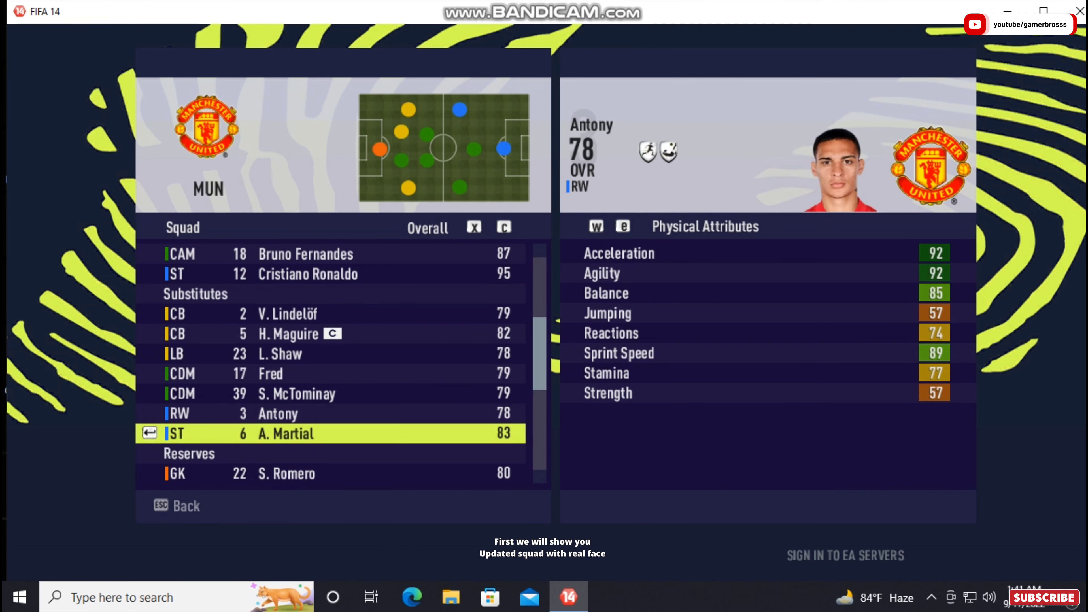
{"action": "key", "text": "Down"}
{"action": "key", "text": "Down"}
{"action": "key", "text": "Down"}
{"action": "key", "text": "Down"}
{"action": "key", "text": "Down"}
{"action": "key", "text": "Down"}
{"action": "key", "text": "Down"}
{"action": "key", "text": "Down"}
{"action": "key", "text": "Down"}
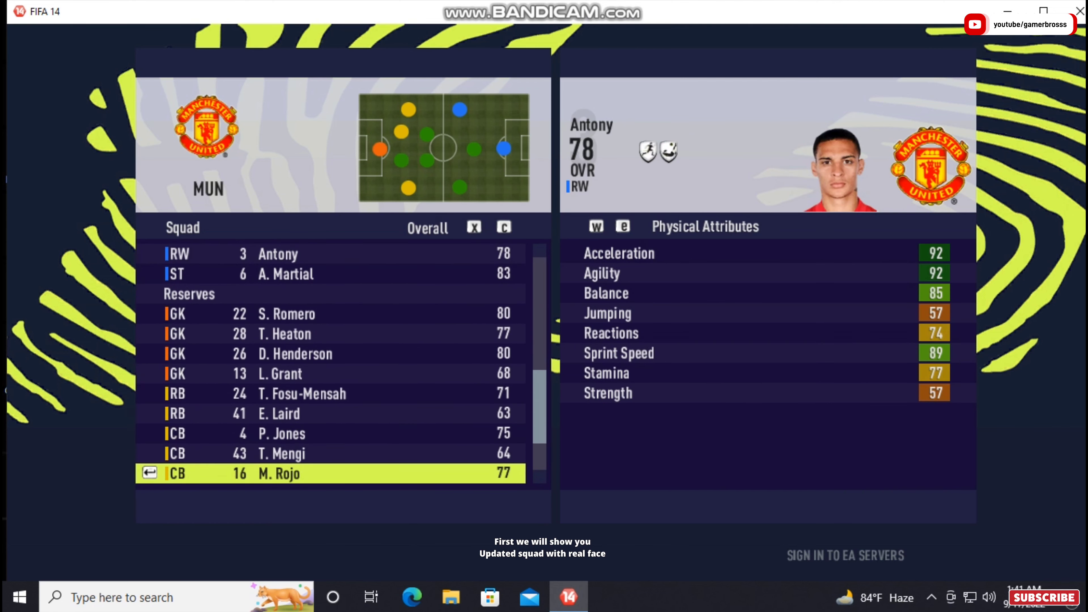
{"action": "key", "text": "Down"}
{"action": "key", "text": "Escape"}
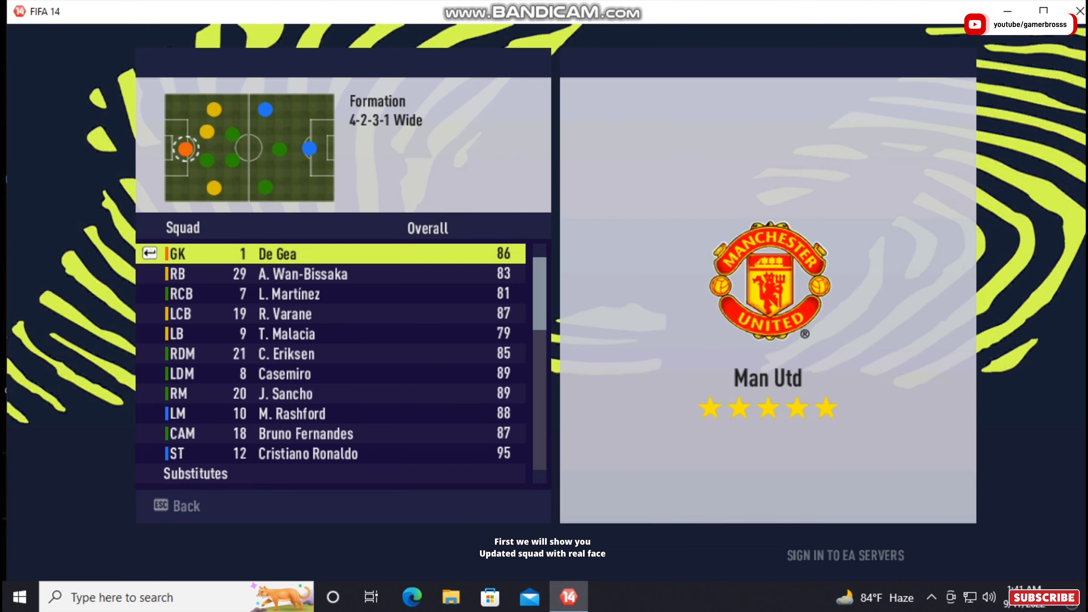
{"action": "key", "text": "Escape"}
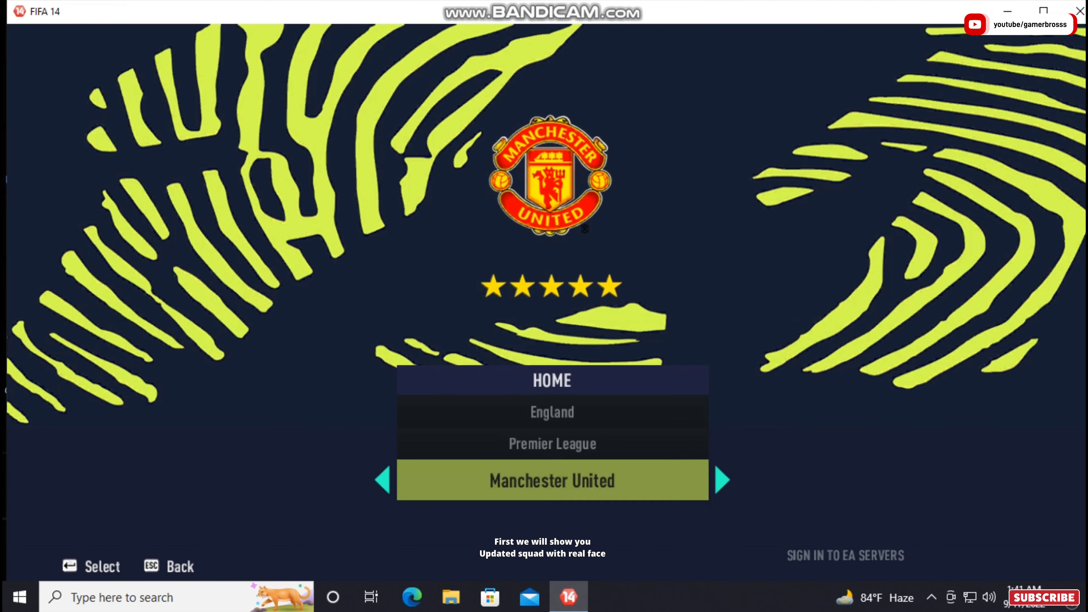
Step: Choose Chelsea from the Premier League teams and open its team management
{"action": "key", "text": "Left"}
{"action": "key", "text": "Left"}
{"action": "key", "text": "Left"}
{"action": "key", "text": "Left"}
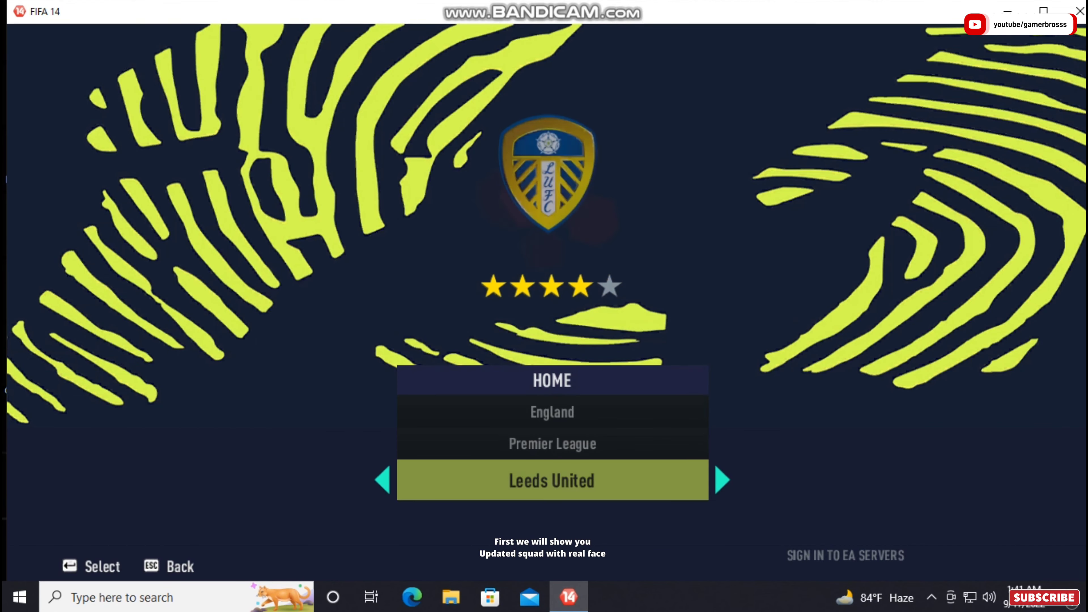
{"action": "key", "text": "Left"}
{"action": "key", "text": "Left"}
{"action": "key", "text": "Left"}
{"action": "key", "text": "Right"}
{"action": "key", "text": "Return"}
Step: Open Chelsea's squad and examine the starting eleven from goalkeeper to left winger, checking faces and ratings
{"action": "key", "text": "Return"}
{"action": "key", "text": "Down"}
{"action": "key", "text": "Down"}
{"action": "key", "text": "Down"}
{"action": "key", "text": "Down"}
{"action": "key", "text": "Down"}
{"action": "key", "text": "Down"}
{"action": "key", "text": "Down"}
{"action": "key", "text": "Down"}
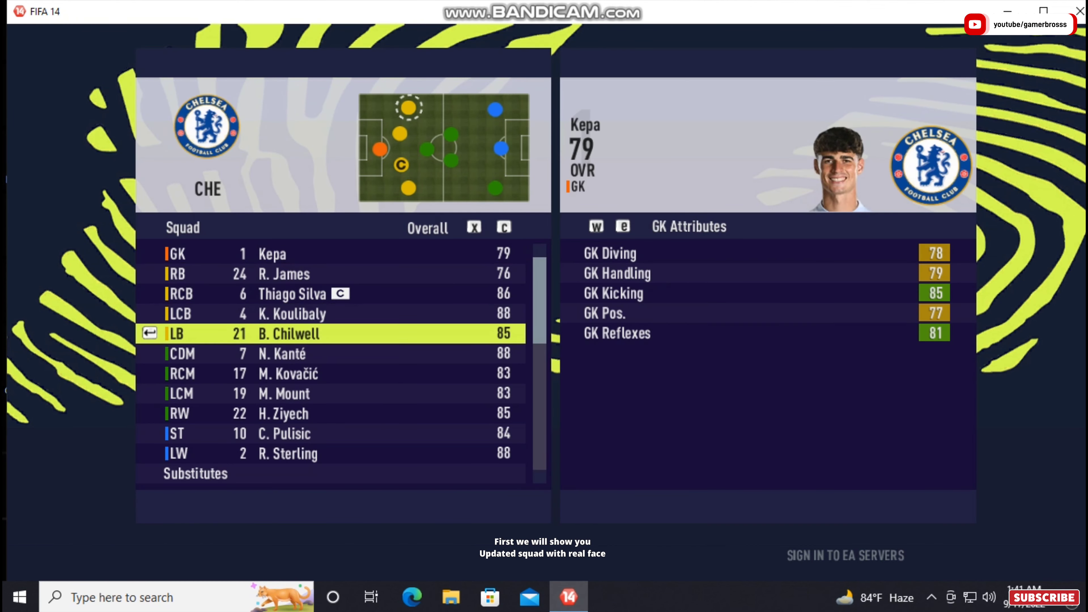
{"action": "key", "text": "Down"}
{"action": "key", "text": "Down"}
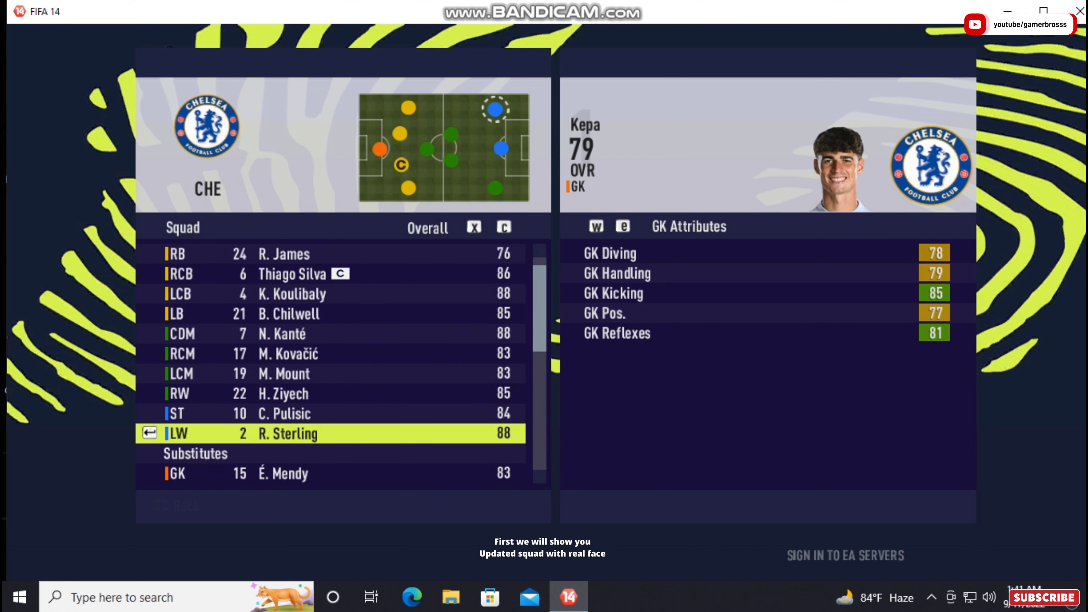
Step: Examine Chelsea's substitutes and reserves with their faces and ratings, and return to team selection
{"action": "key", "text": "Down"}
{"action": "key", "text": "Down"}
{"action": "key", "text": "Down"}
{"action": "key", "text": "Down"}
{"action": "key", "text": "Down"}
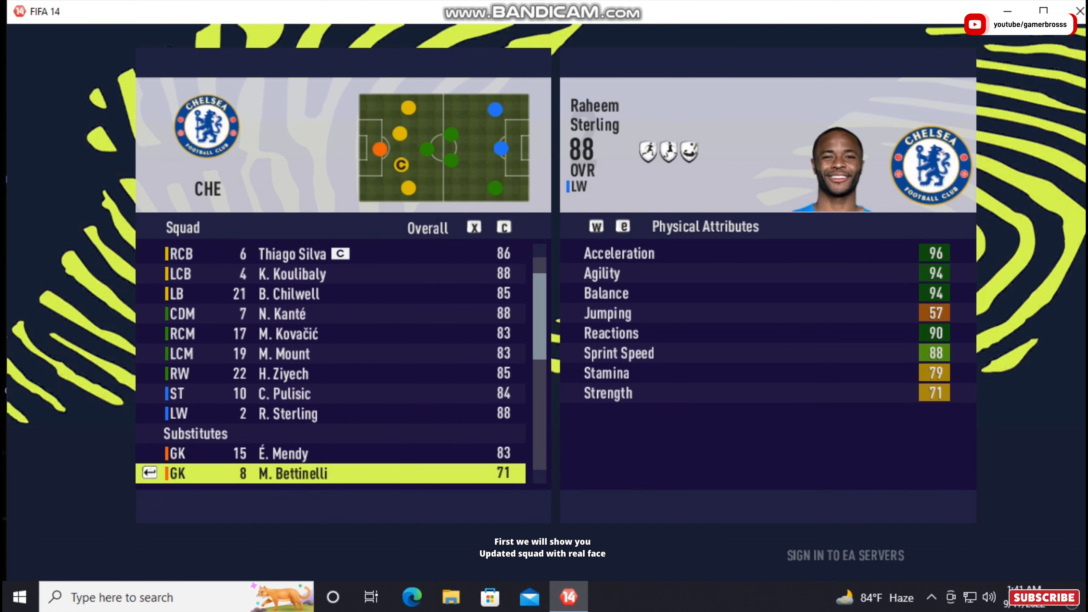
{"action": "key", "text": "Down"}
{"action": "key", "text": "Down"}
{"action": "key", "text": "Down"}
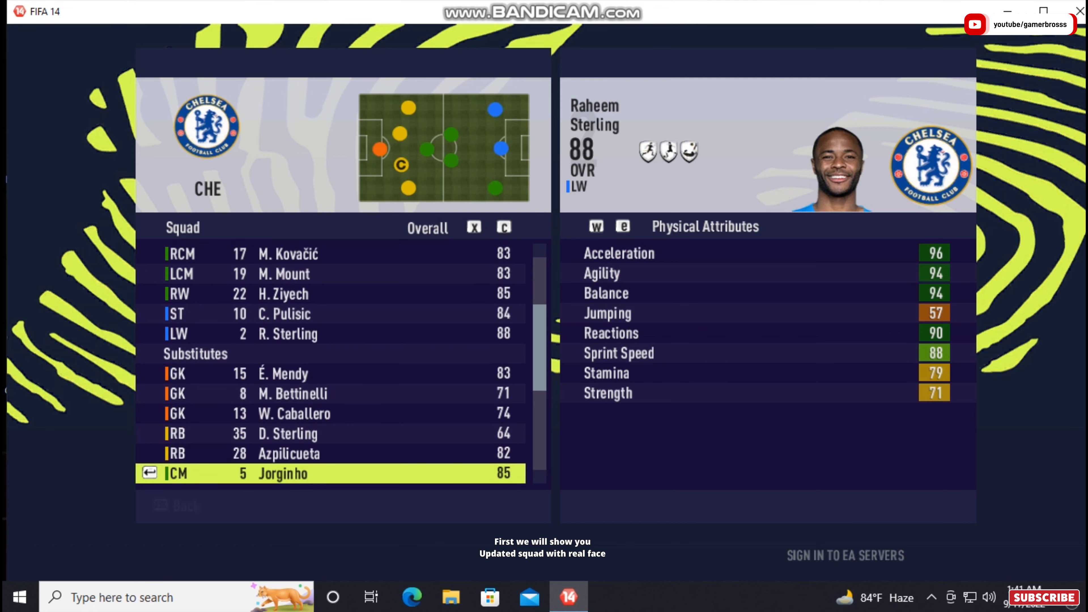
{"action": "key", "text": "Down"}
{"action": "key", "text": "Down"}
{"action": "key", "text": "Down"}
{"action": "key", "text": "Down"}
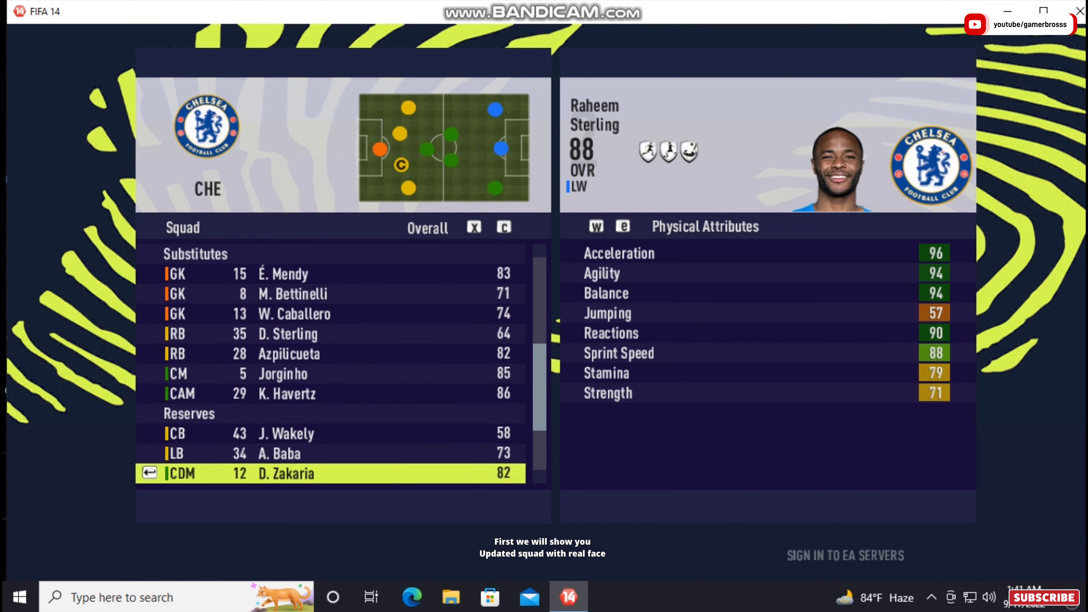
{"action": "key", "text": "Down"}
{"action": "key", "text": "Down"}
{"action": "key", "text": "Down"}
{"action": "key", "text": "Down"}
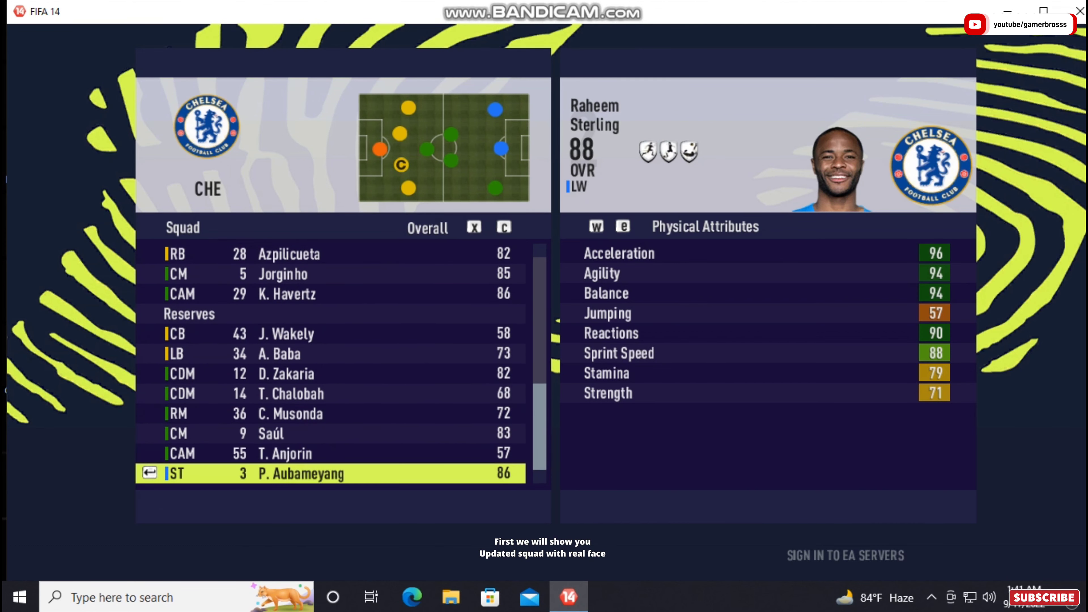
{"action": "key", "text": "Up"}
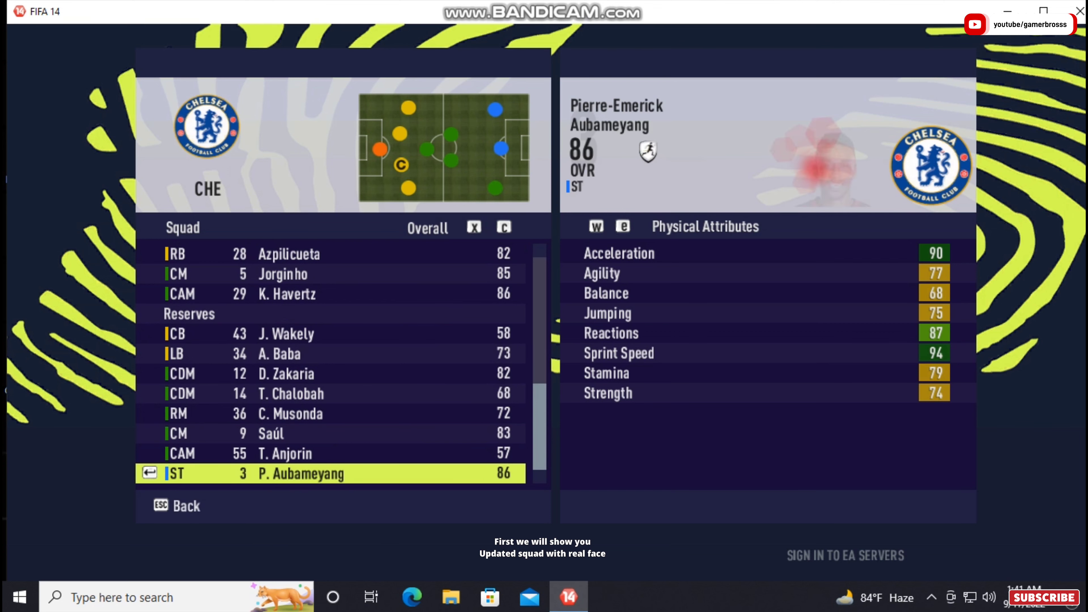
{"action": "key", "text": "Escape"}
{"action": "key", "text": "Escape"}
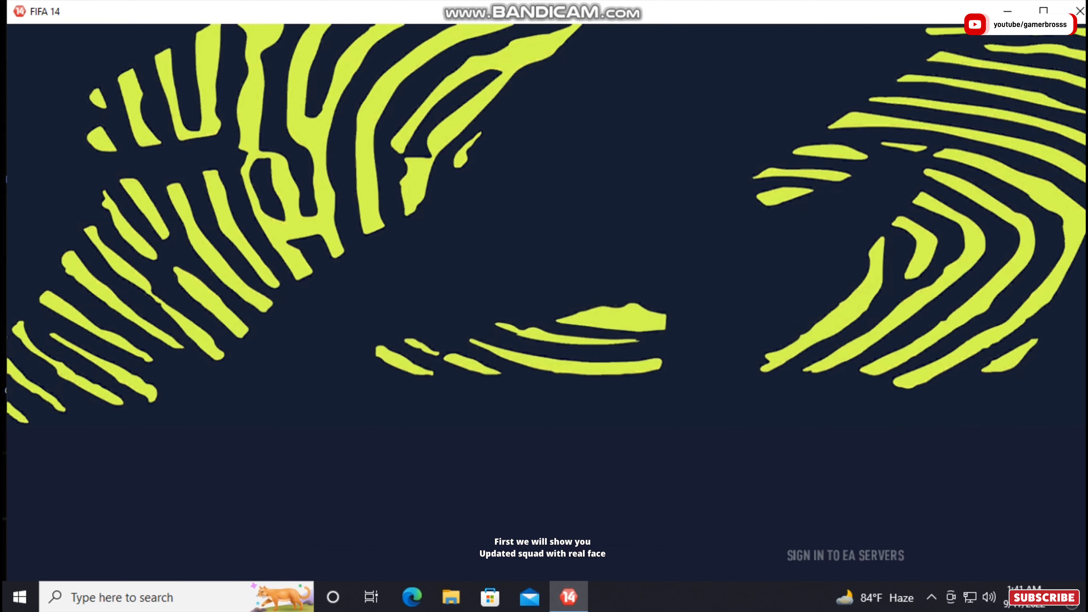
Step: Choose Manchester City from the Premier League teams and open its team management
{"action": "key", "text": "Left"}
{"action": "key", "text": "Left"}
{"action": "key", "text": "Up"}
{"action": "key", "text": "Down"}
{"action": "key", "text": "Right"}
{"action": "key", "text": "Right"}
{"action": "key", "text": "Right"}
{"action": "key", "text": "Right"}
{"action": "key", "text": "Right"}
{"action": "key", "text": "Right"}
{"action": "key", "text": "Right"}
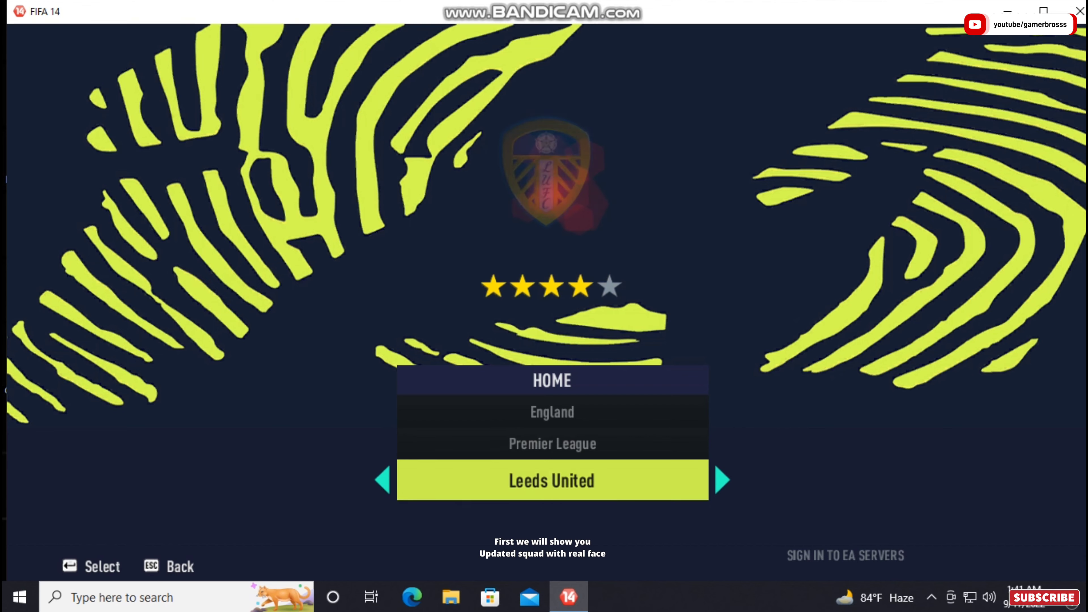
{"action": "key", "text": "Right"}
{"action": "key", "text": "Return"}
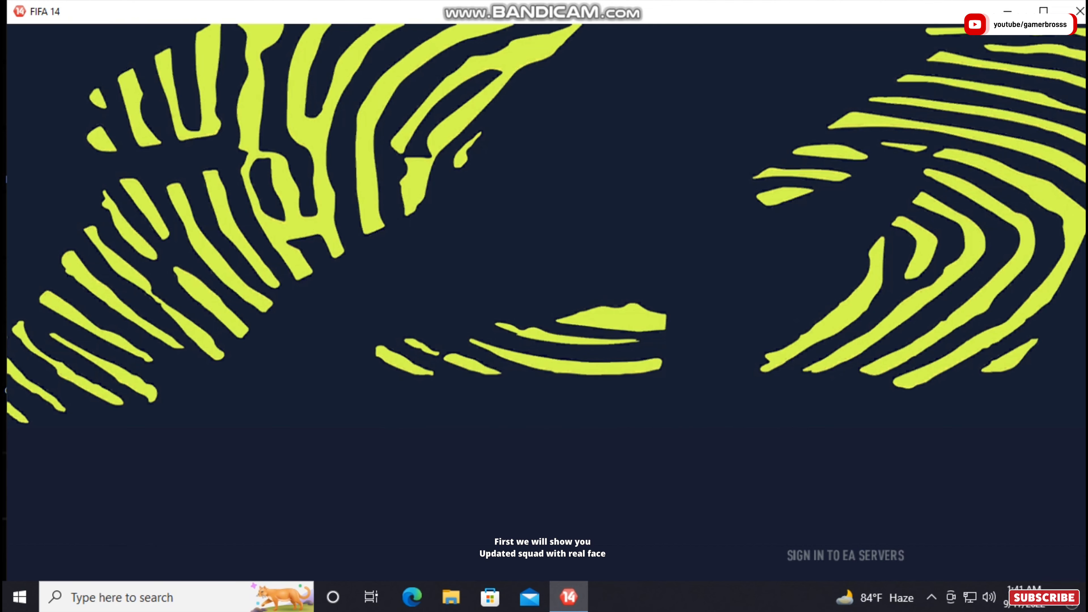
Step: Open Manchester City's squad, examine the starters' faces and attributes up to the striker, and return to team selection
{"action": "key", "text": "Return"}
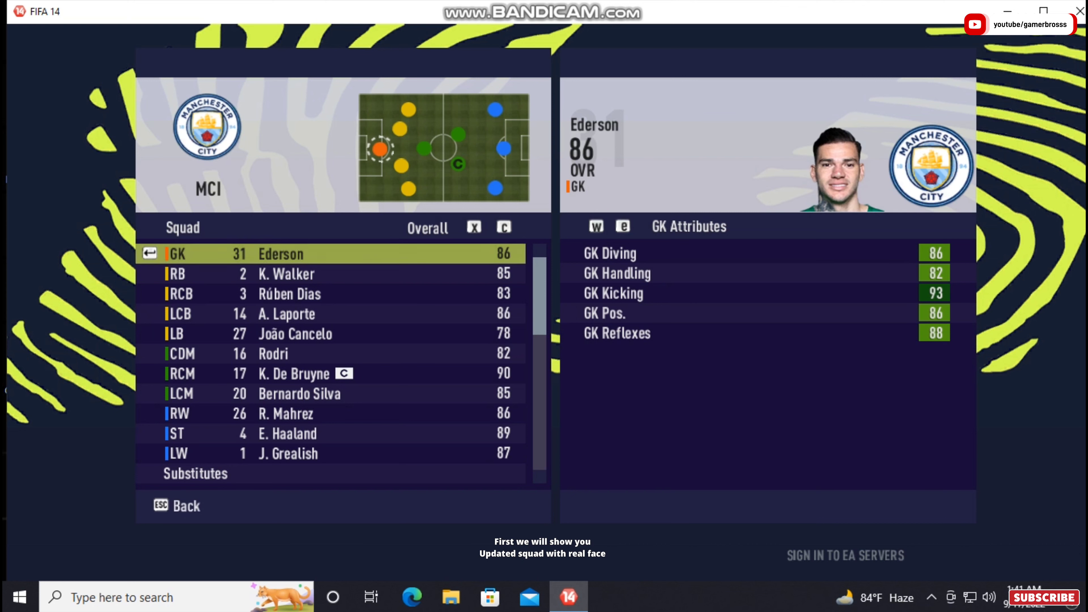
{"action": "key", "text": "Down"}
{"action": "key", "text": "Down"}
{"action": "key", "text": "Down"}
{"action": "key", "text": "Down"}
{"action": "key", "text": "Down"}
{"action": "key", "text": "Down"}
{"action": "key", "text": "Down"}
{"action": "key", "text": "Down"}
{"action": "key", "text": "Down"}
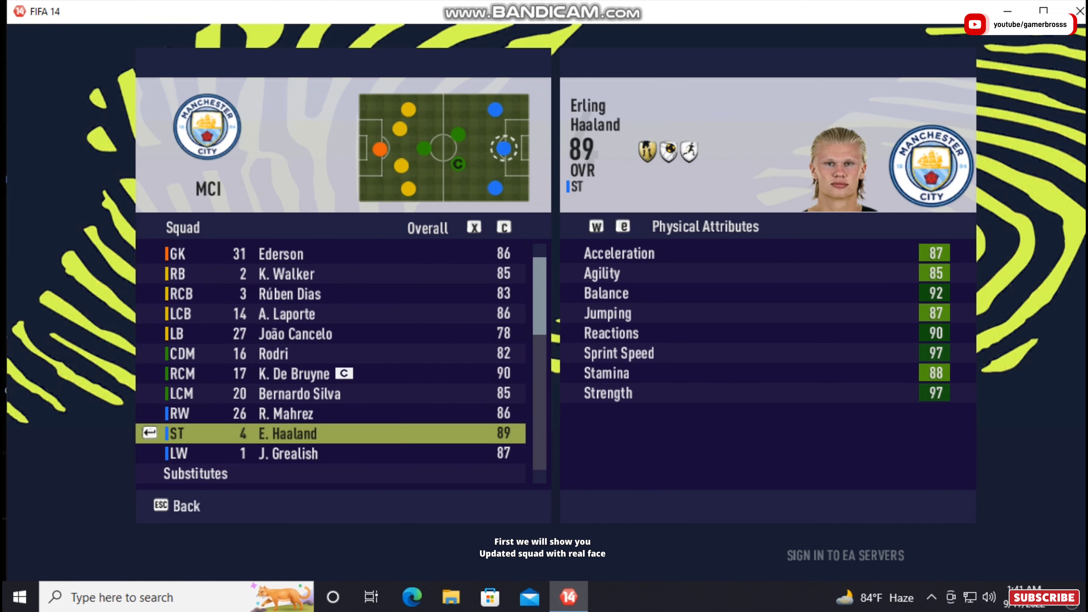
{"action": "key", "text": "Escape"}
{"action": "key", "text": "Escape"}
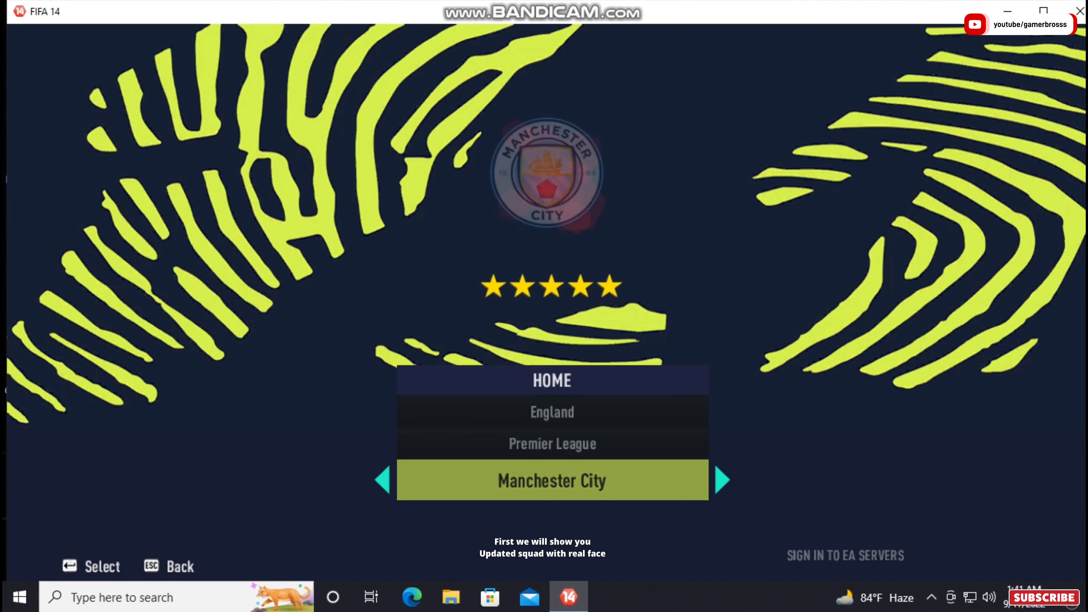
Step: Switch the home team's country from England to Spain
{"action": "key", "text": "Up"}
{"action": "key", "text": "Left"}
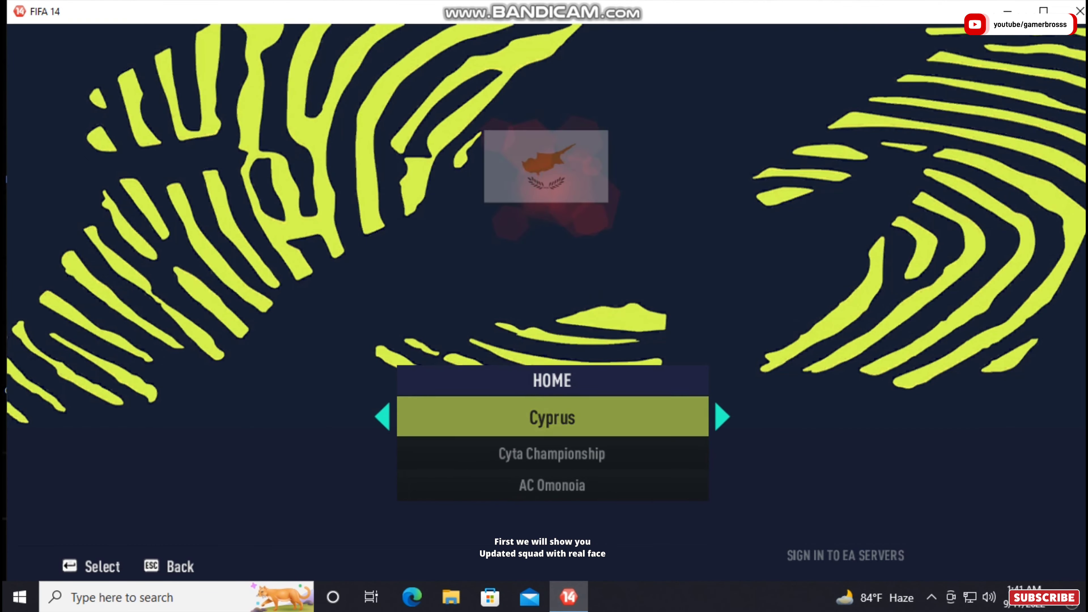
{"action": "key", "text": "Left"}
{"action": "key", "text": "Left"}
{"action": "key", "text": "Left"}
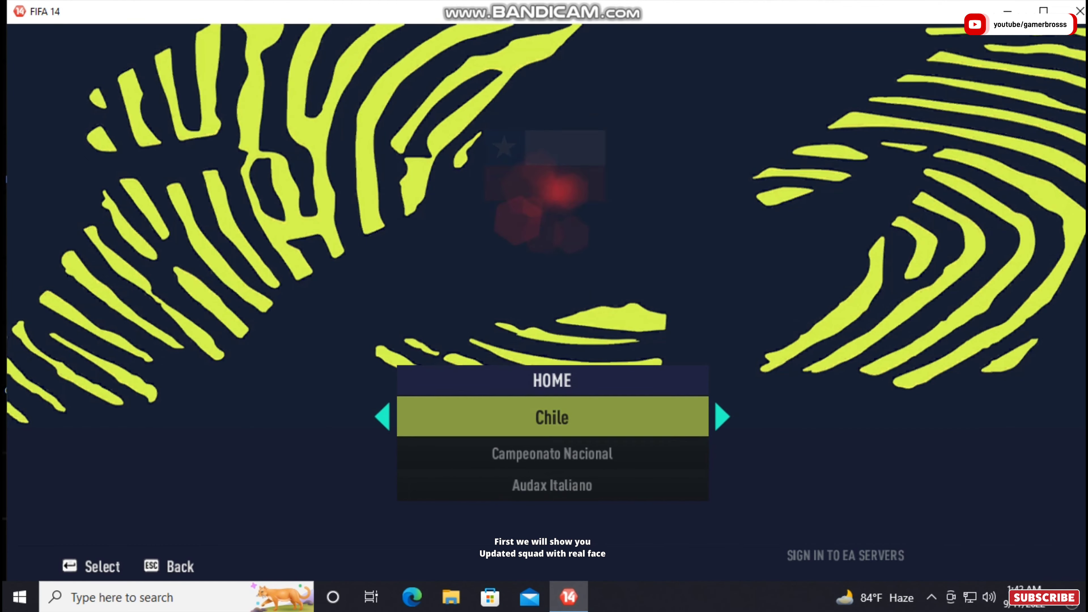
{"action": "key", "text": "Left"}
{"action": "key", "text": "Left"}
{"action": "key", "text": "Left"}
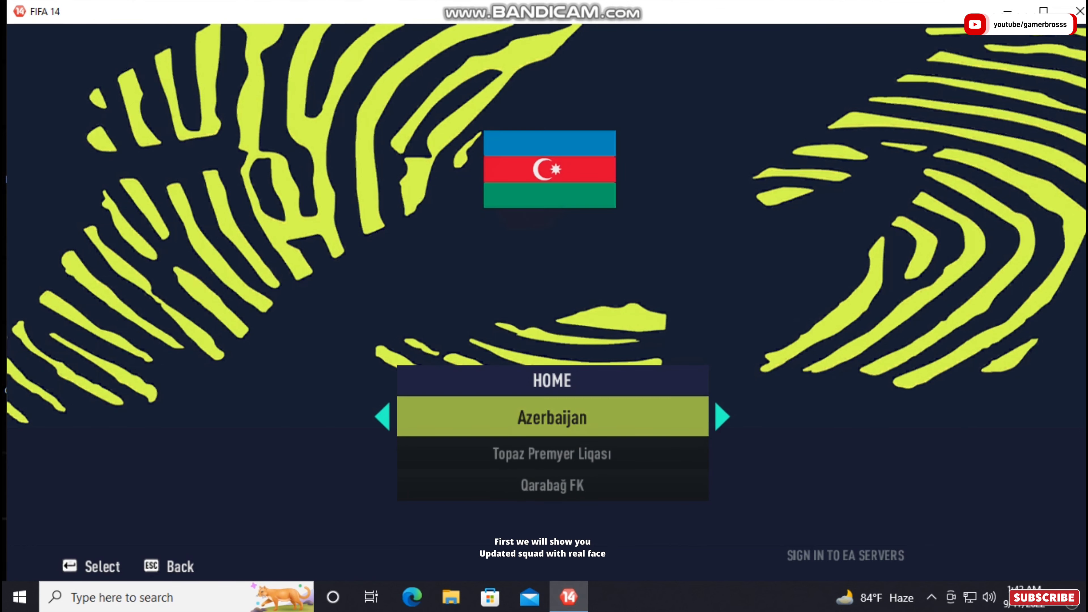
{"action": "key", "text": "Left"}
{"action": "key", "text": "Left"}
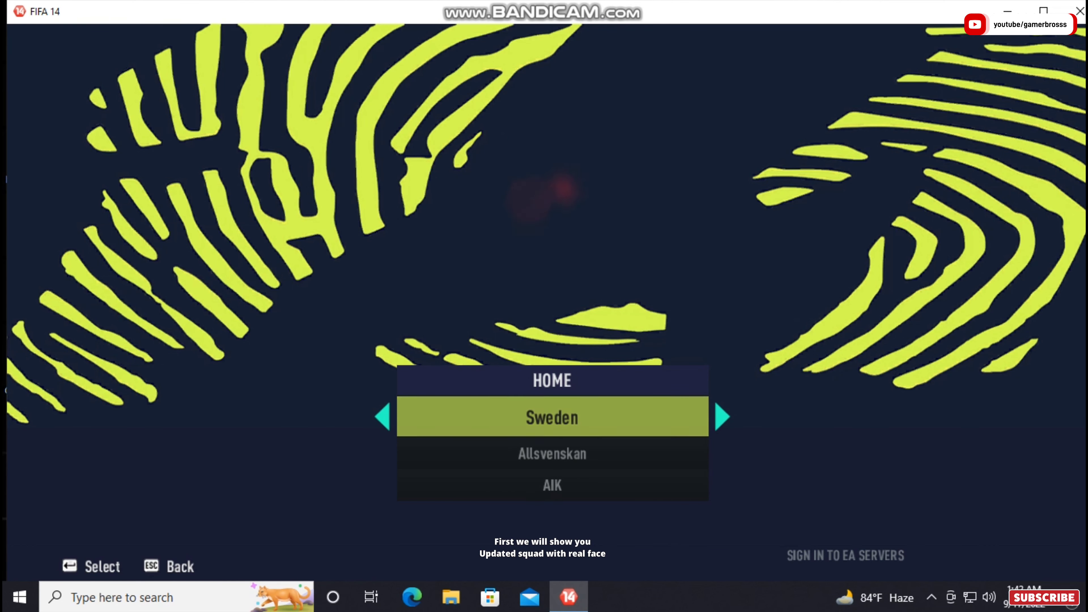
Step: Choose Barcelona from the La Liga teams and open its team management
{"action": "key", "text": "Down"}
{"action": "key", "text": "Down"}
{"action": "key", "text": "Right"}
{"action": "key", "text": "Right"}
{"action": "key", "text": "Right"}
{"action": "key", "text": "Right"}
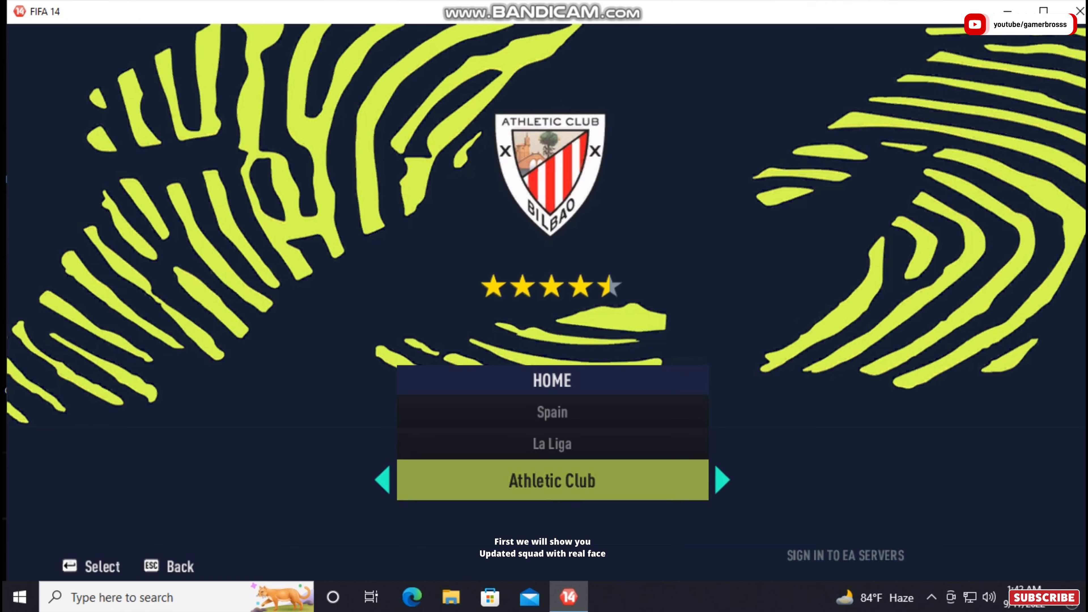
{"action": "key", "text": "Left"}
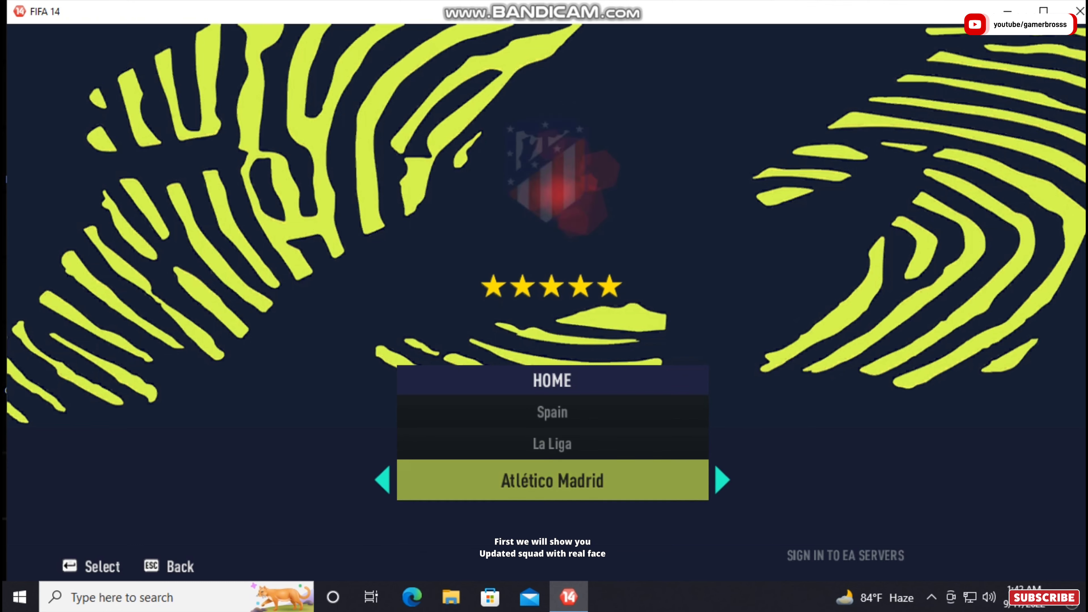
{"action": "key", "text": "Right"}
{"action": "key", "text": "Return"}
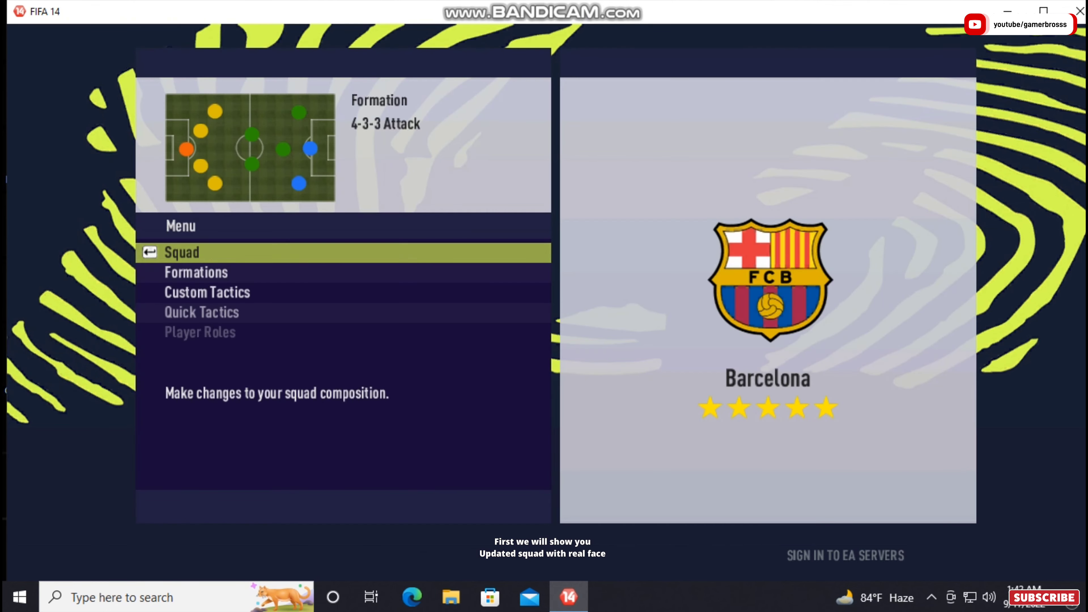
Step: Open Barcelona's squad and examine the starting eleven from goalkeeper to left winger, checking faces and attributes
{"action": "key", "text": "Return"}
{"action": "key", "text": "Down"}
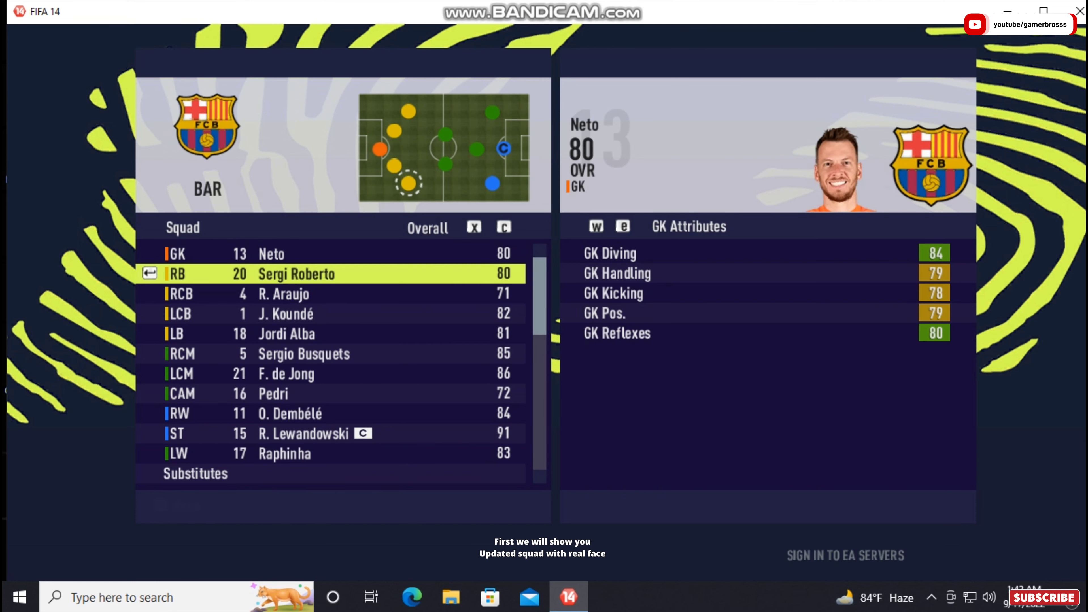
{"action": "key", "text": "Down"}
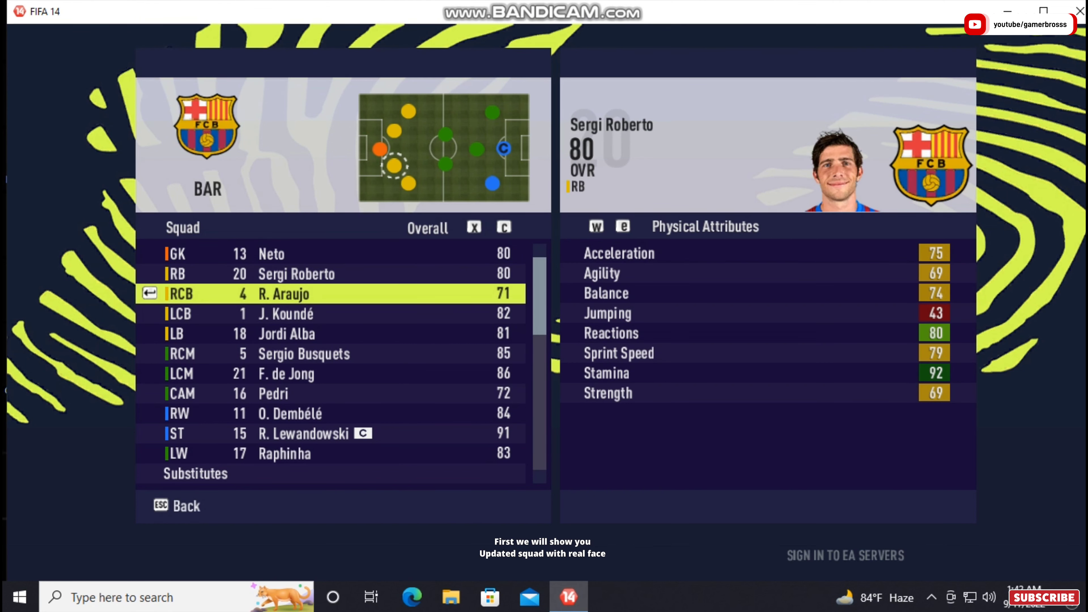
{"action": "key", "text": "Down"}
{"action": "key", "text": "Down"}
{"action": "key", "text": "Down"}
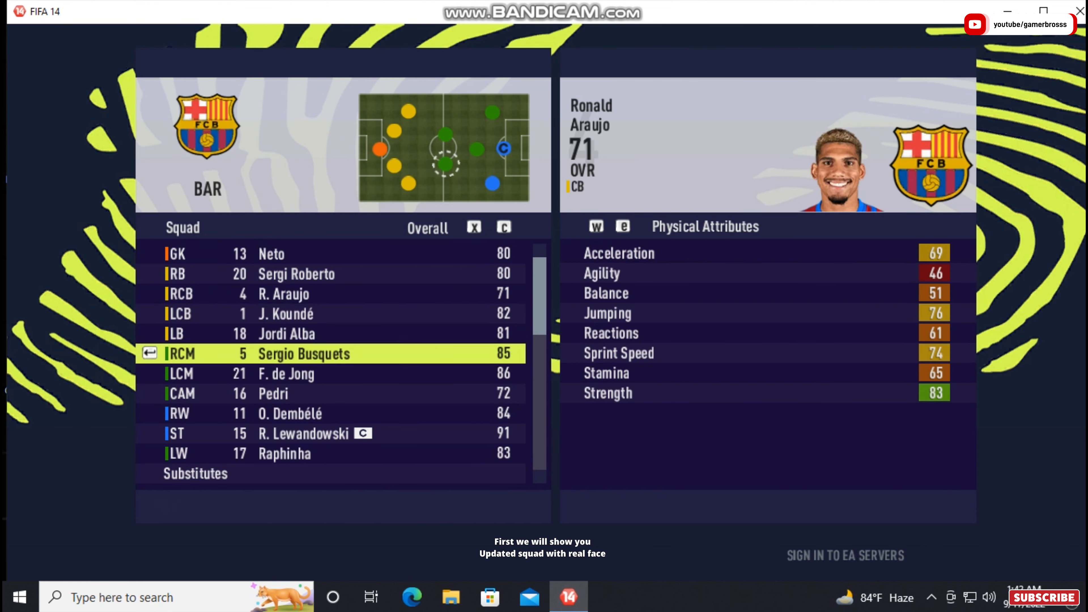
{"action": "key", "text": "Down"}
{"action": "key", "text": "Down"}
{"action": "key", "text": "Down"}
{"action": "key", "text": "Down"}
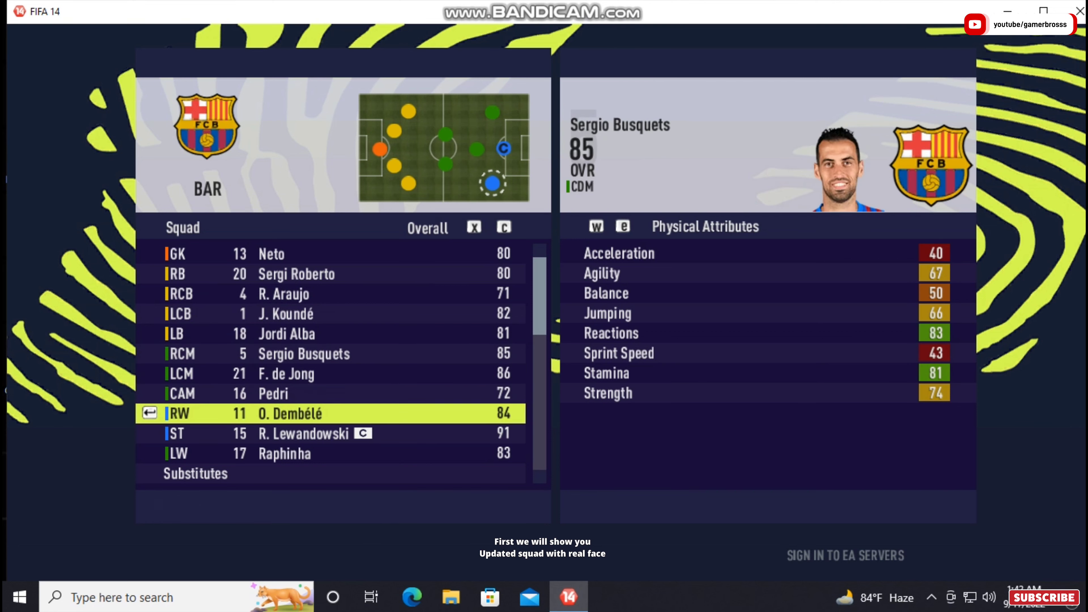
{"action": "key", "text": "Down"}
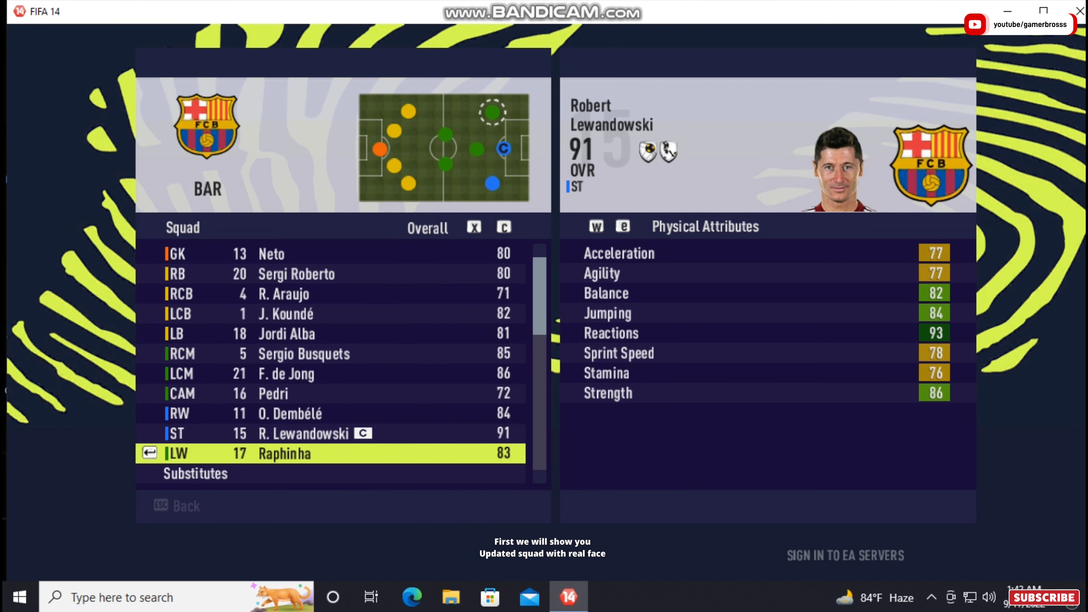
Step: Examine Barcelona's substitutes and reserves, checking their faces, positions and overall ratings
{"action": "key", "text": "Down"}
{"action": "key", "text": "Down"}
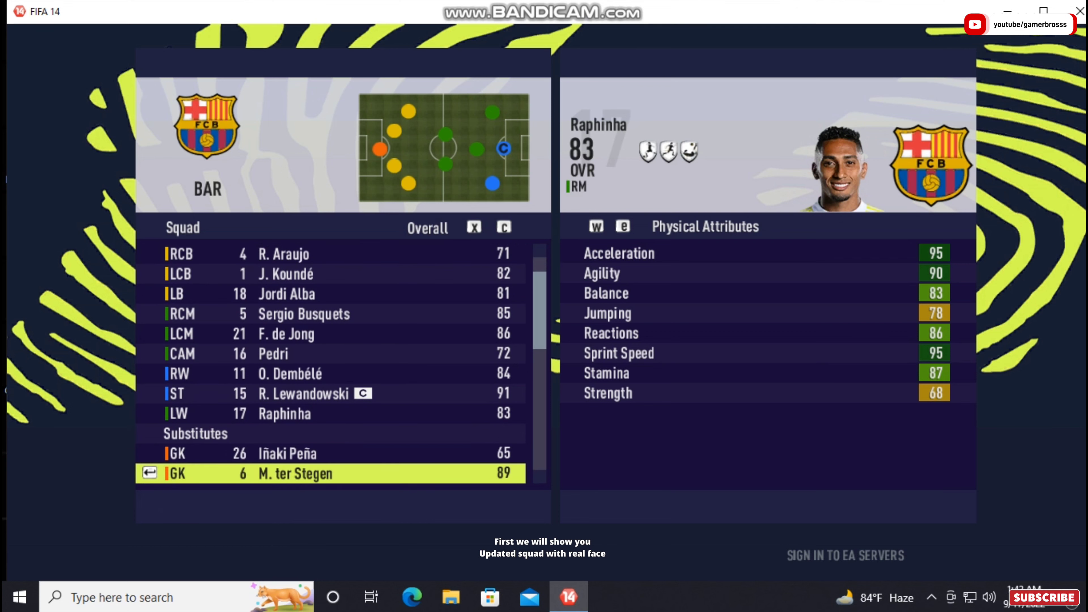
{"action": "key", "text": "Up"}
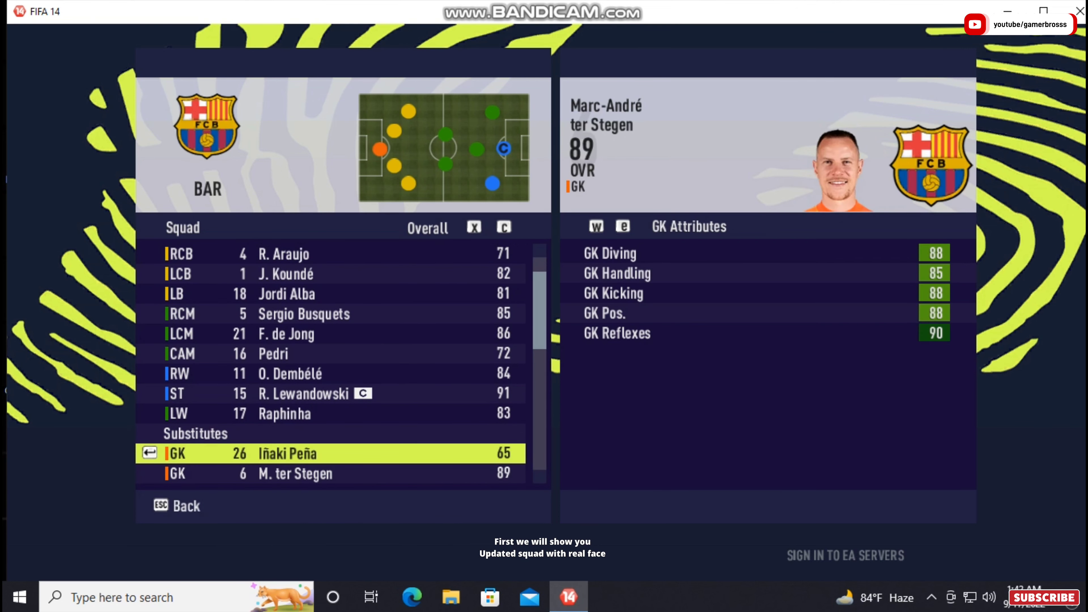
{"action": "key", "text": "Down"}
{"action": "key", "text": "Down"}
{"action": "key", "text": "Down"}
{"action": "key", "text": "Down"}
{"action": "key", "text": "Down"}
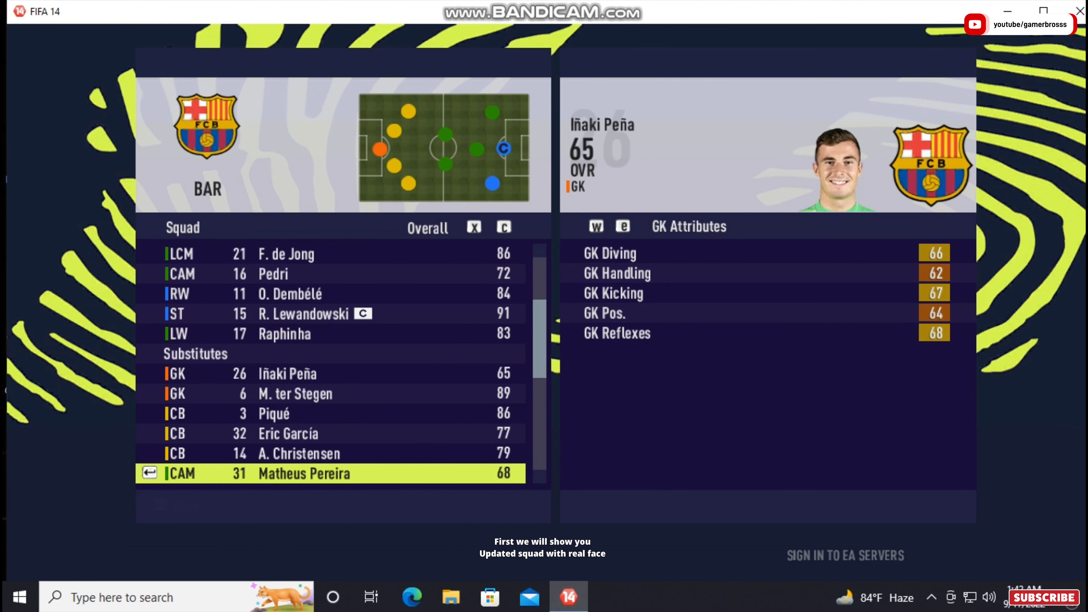
{"action": "key", "text": "Up"}
{"action": "key", "text": "Up"}
{"action": "key", "text": "Down"}
{"action": "key", "text": "Down"}
{"action": "key", "text": "Down"}
{"action": "key", "text": "Down"}
{"action": "key", "text": "Down"}
{"action": "key", "text": "Down"}
{"action": "key", "text": "Down"}
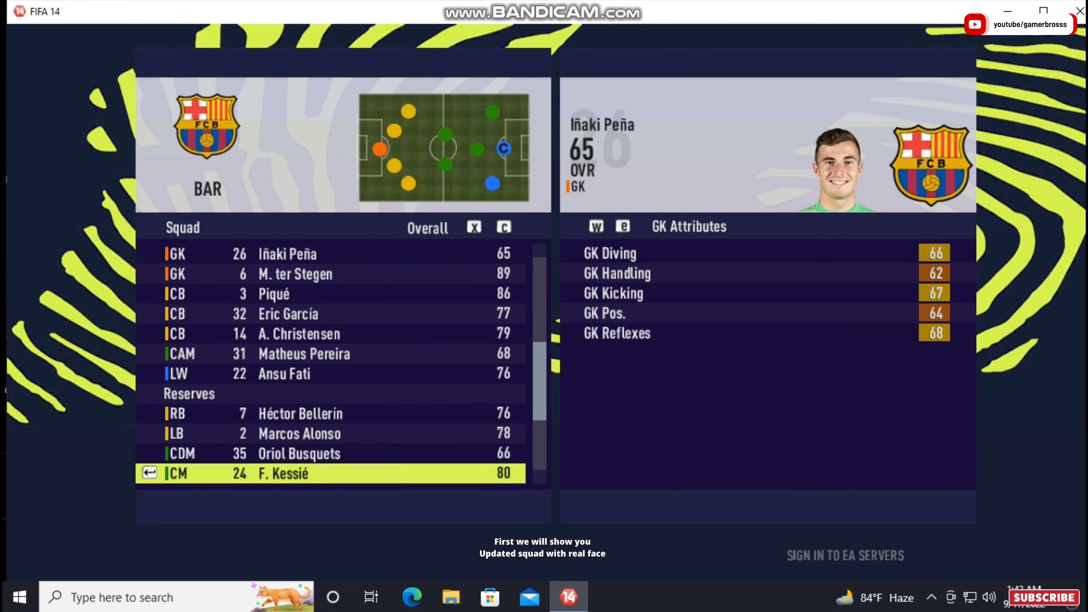